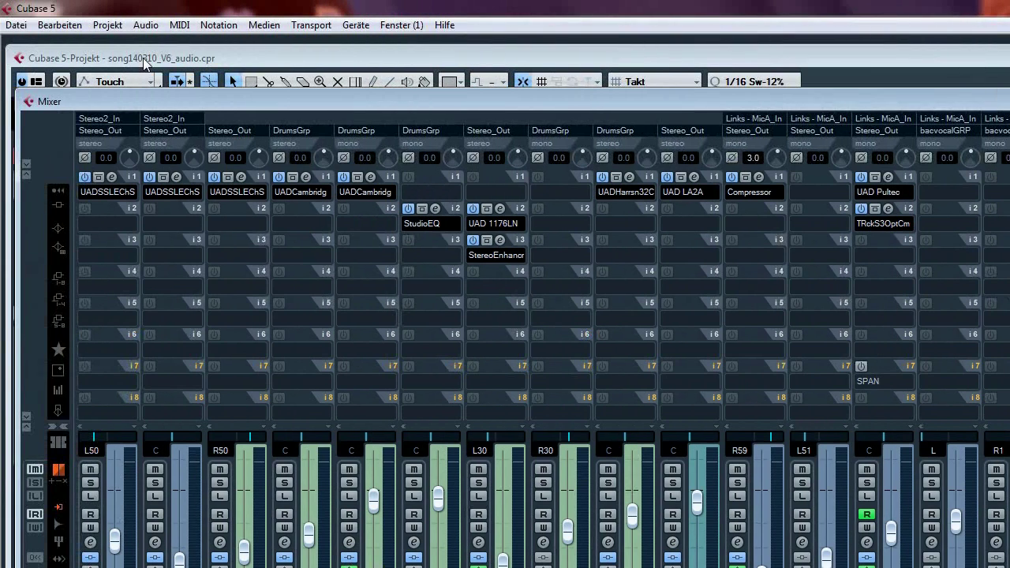
# Step: Bring the project window to the front and examine the arrangement, from the guitar and drum tracks to the vocals and effect channels
pyautogui.click(50, 59)
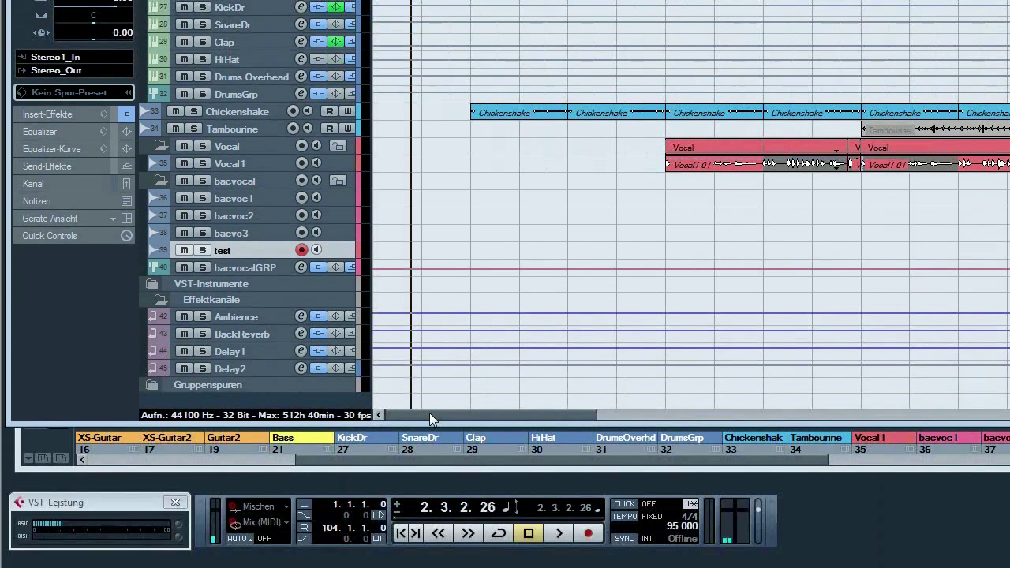
pyautogui.moveTo(429, 413); pyautogui.dragTo(517, 404)
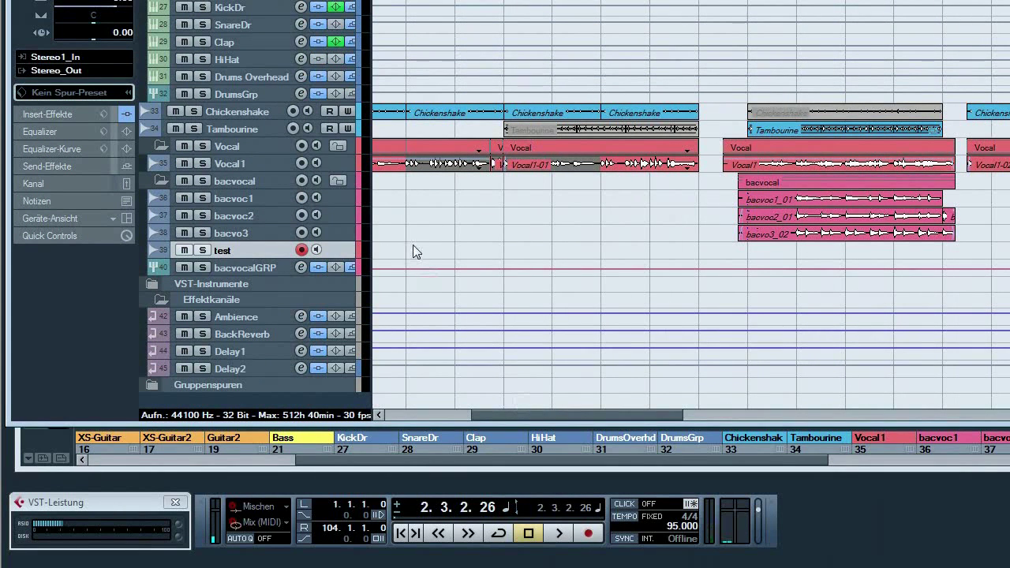
pyautogui.scroll(-1, 385, 174)
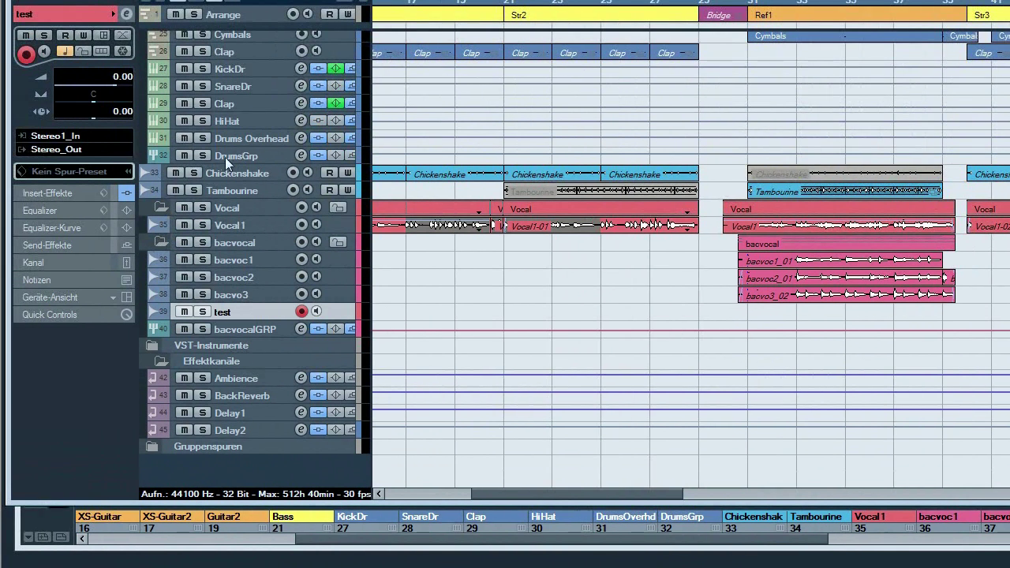
pyautogui.click(236, 155)
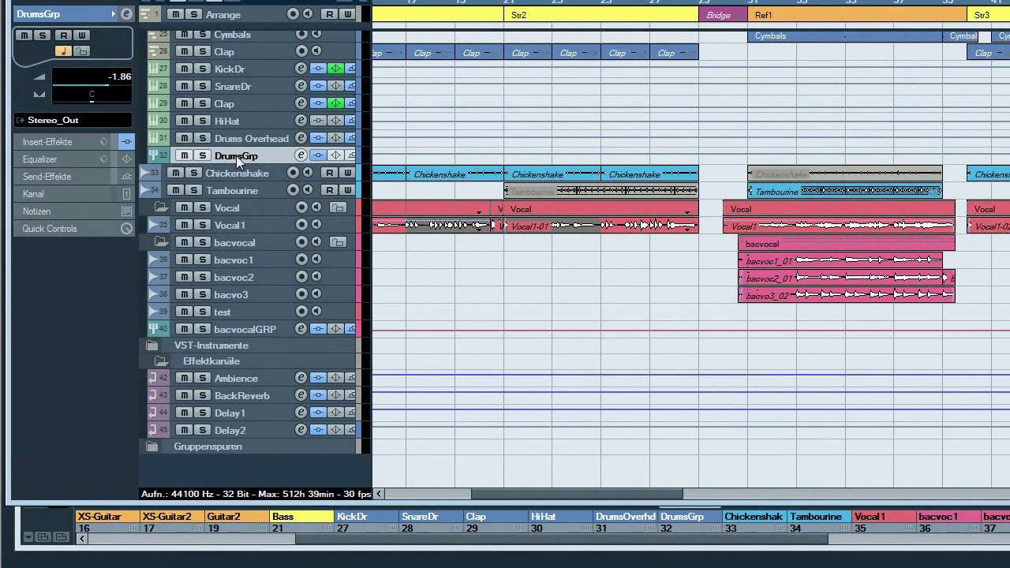
pyautogui.scroll(5, 236, 155)
pyautogui.click(236, 173)
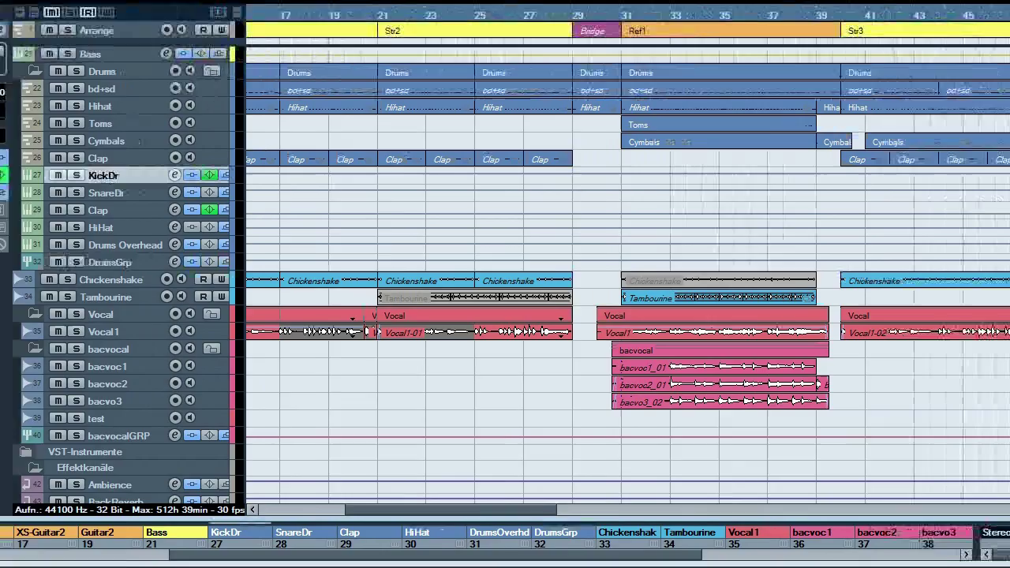
pyautogui.scroll(3, 1009, 212)
pyautogui.moveTo(946, 212); pyautogui.dragTo(942, 178)
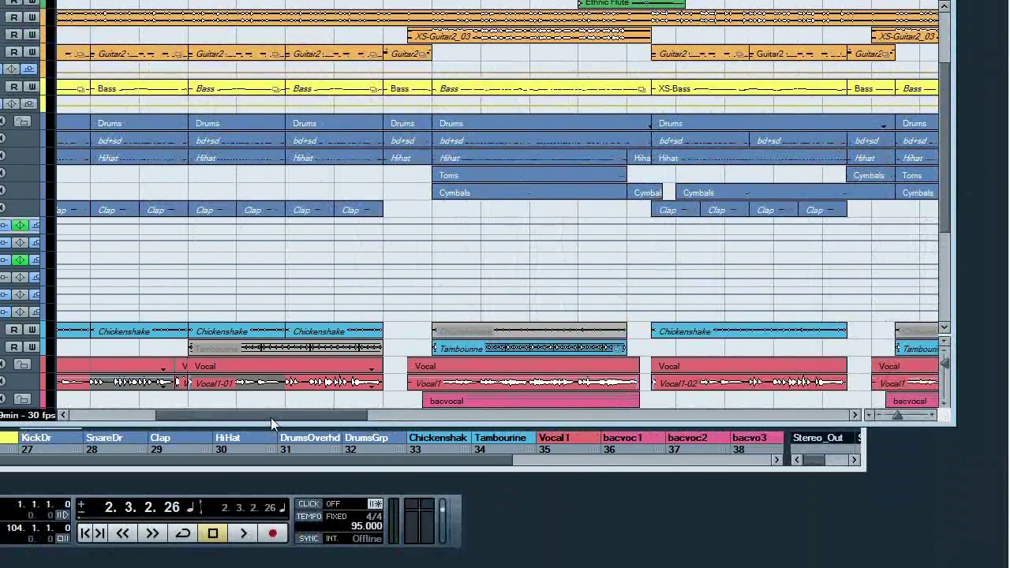
pyautogui.moveTo(270, 417); pyautogui.dragTo(136, 416)
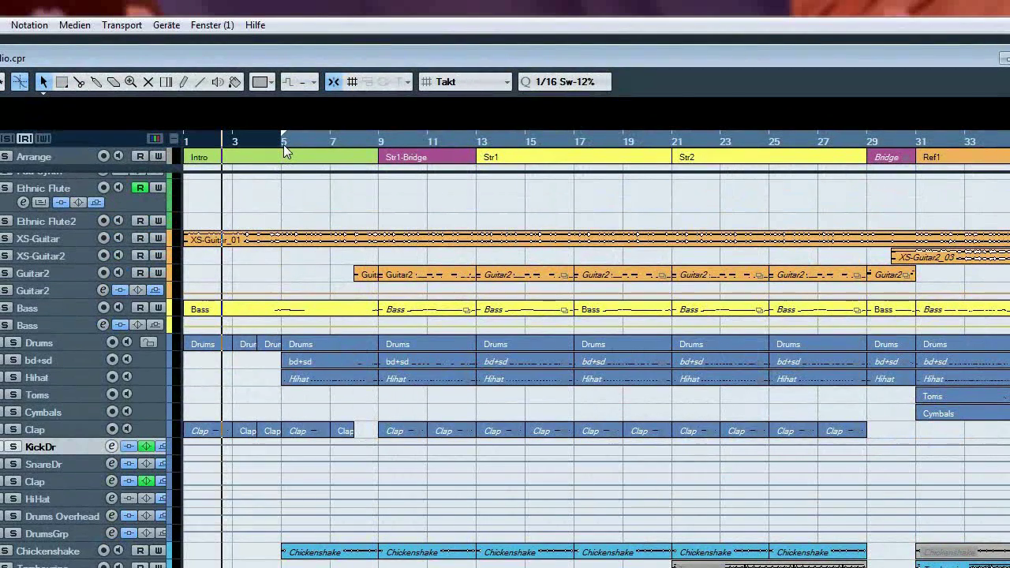
# Step: Play the song from bar 5, and set the left locator to bar 13 at the start of Str1
pyautogui.click(284, 144)
pyautogui.press('space')
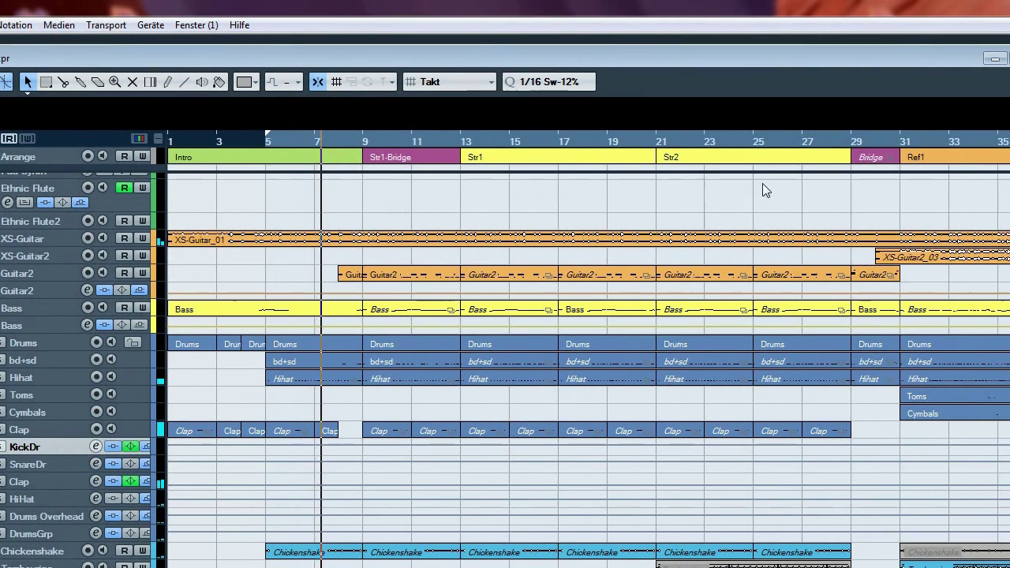
pyautogui.click(792, 140)
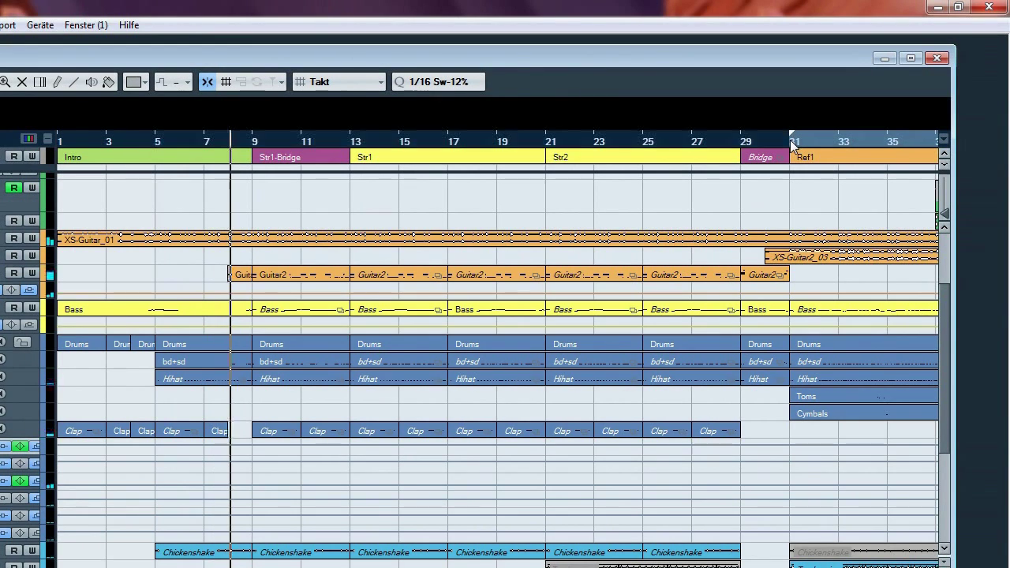
pyautogui.keyDown('ctrl'); pyautogui.click(355, 142); pyautogui.keyUp('ctrl')
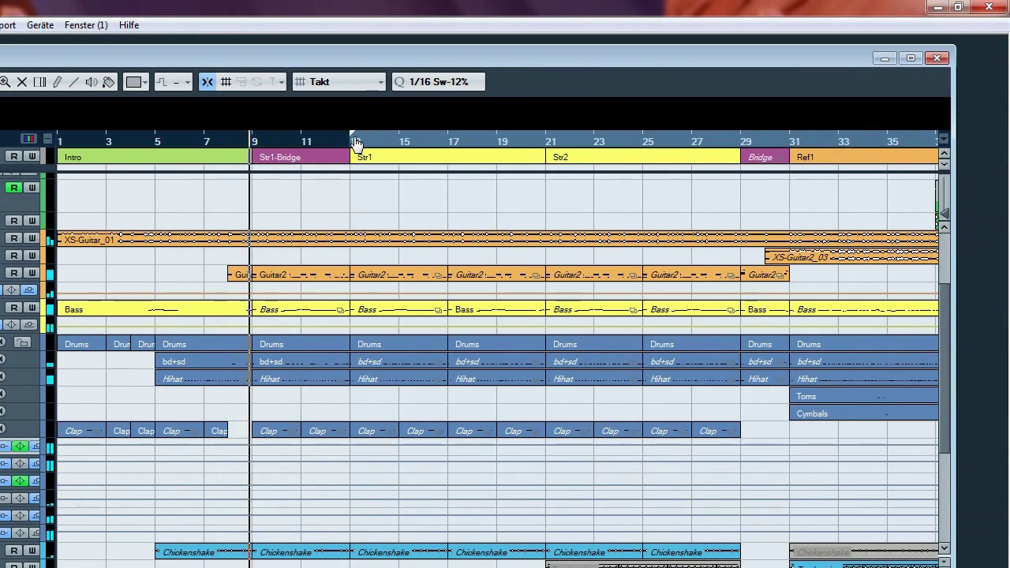
pyautogui.click(355, 142)
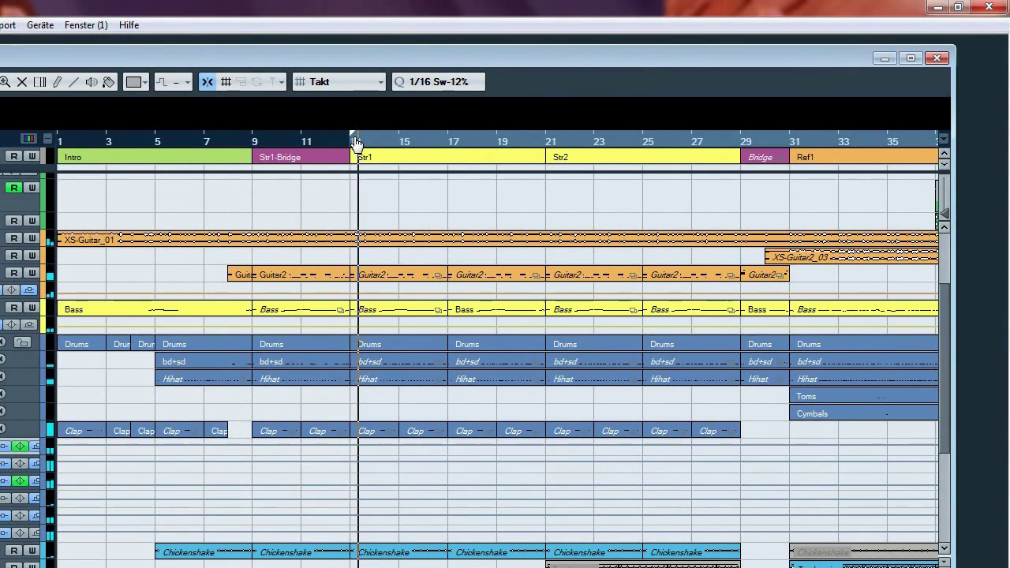
# Step: Solo the KickDr channel in the mixer and inspect its channel settings and UAD Cambridge insert
pyautogui.press('F3')
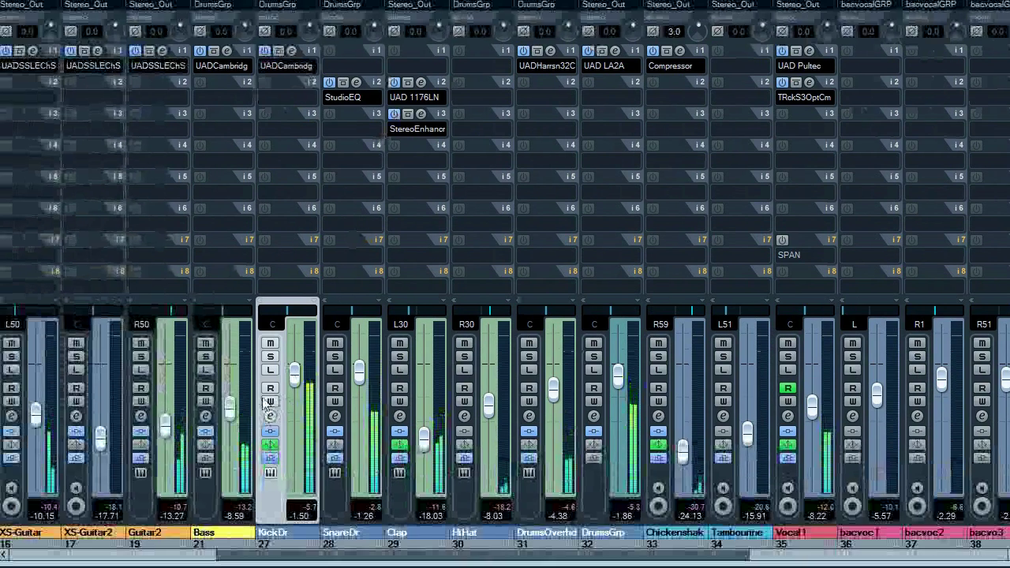
pyautogui.click(33, 482)
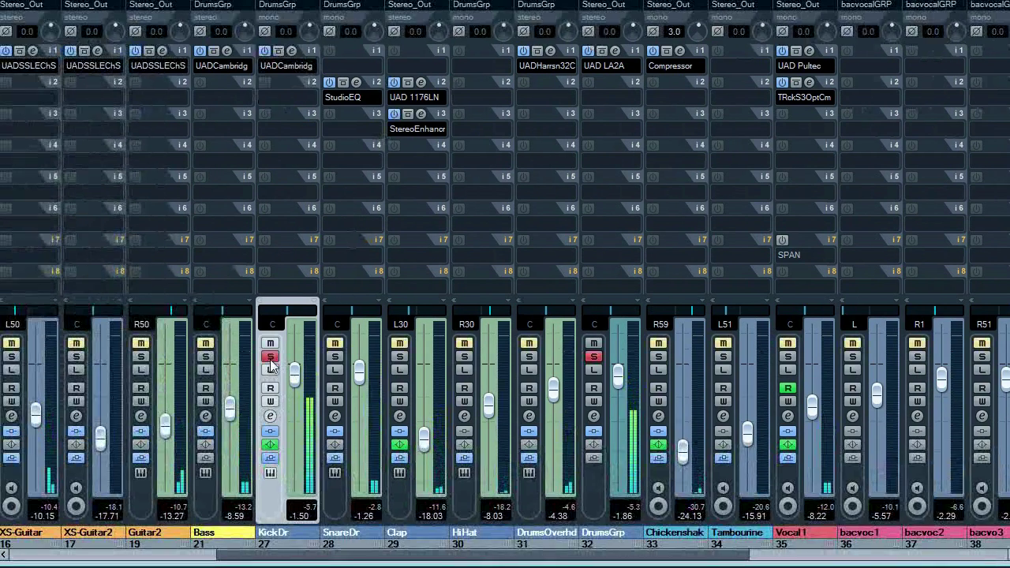
pyautogui.click(270, 416)
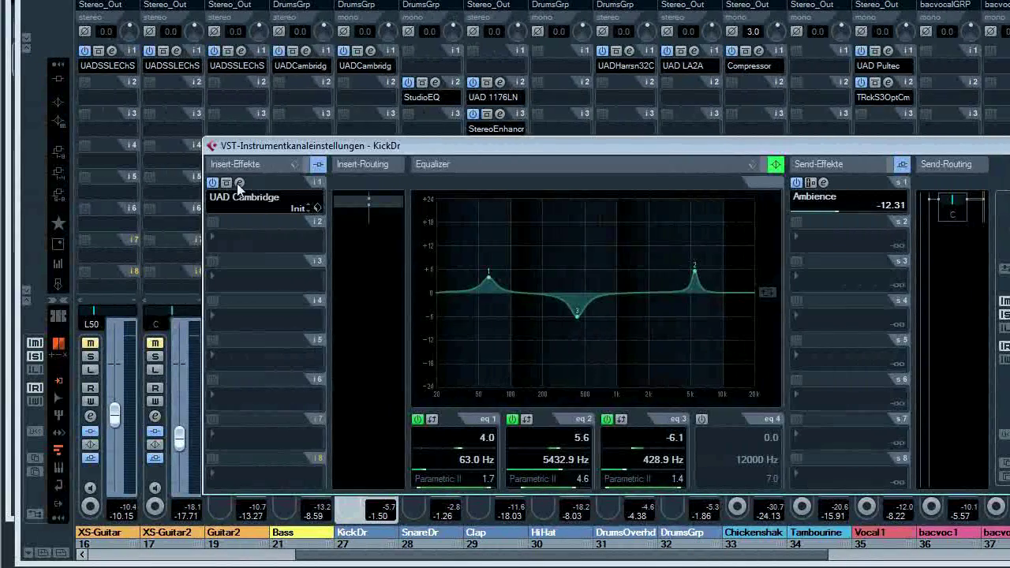
pyautogui.click(161, 182)
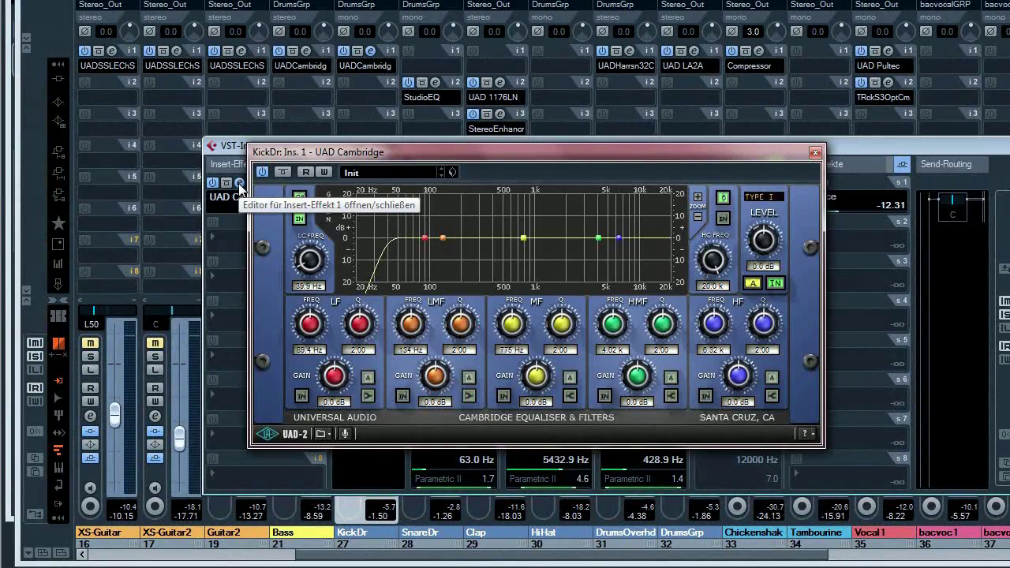
pyautogui.click(239, 184)
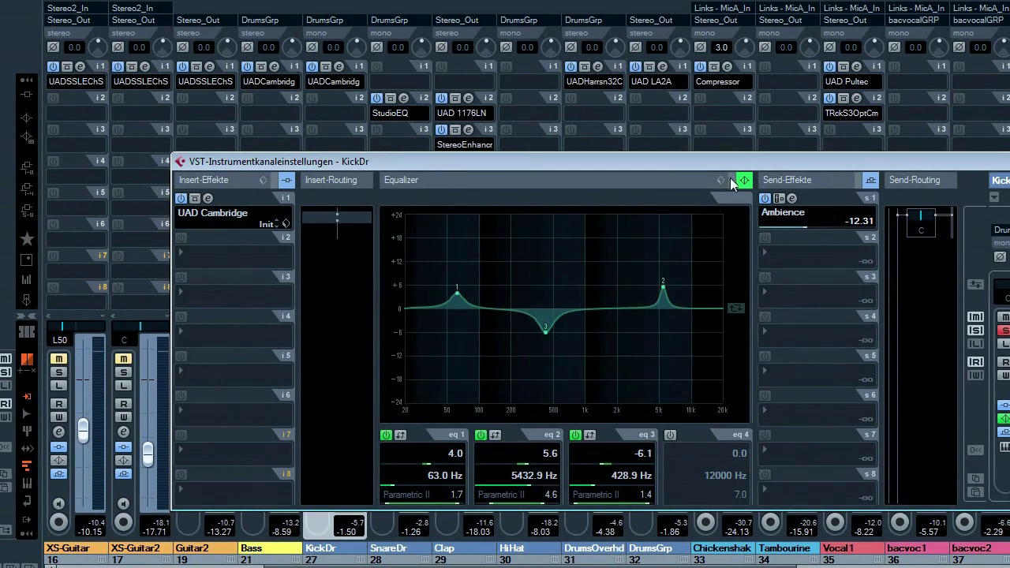
# Step: Compare the kick sound with the KickDr channel equalizer bypassed and active, and close the channel settings
pyautogui.click(731, 180)
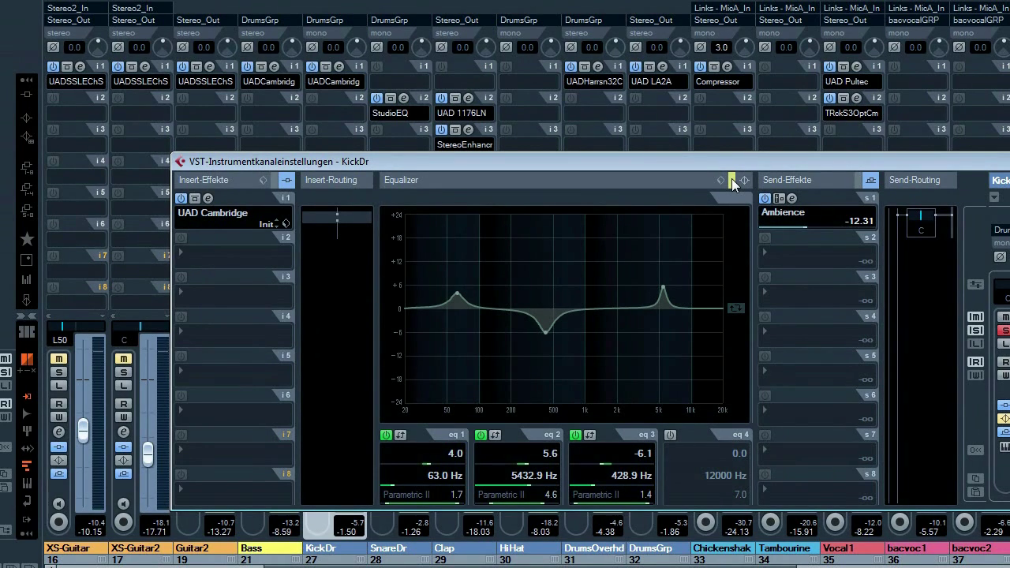
pyautogui.click(733, 179)
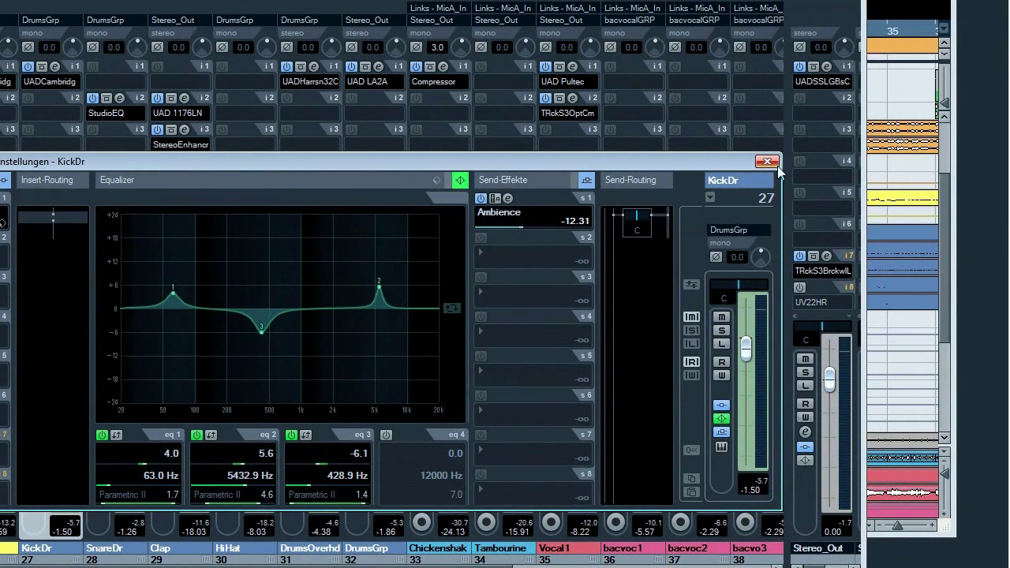
pyautogui.click(766, 162)
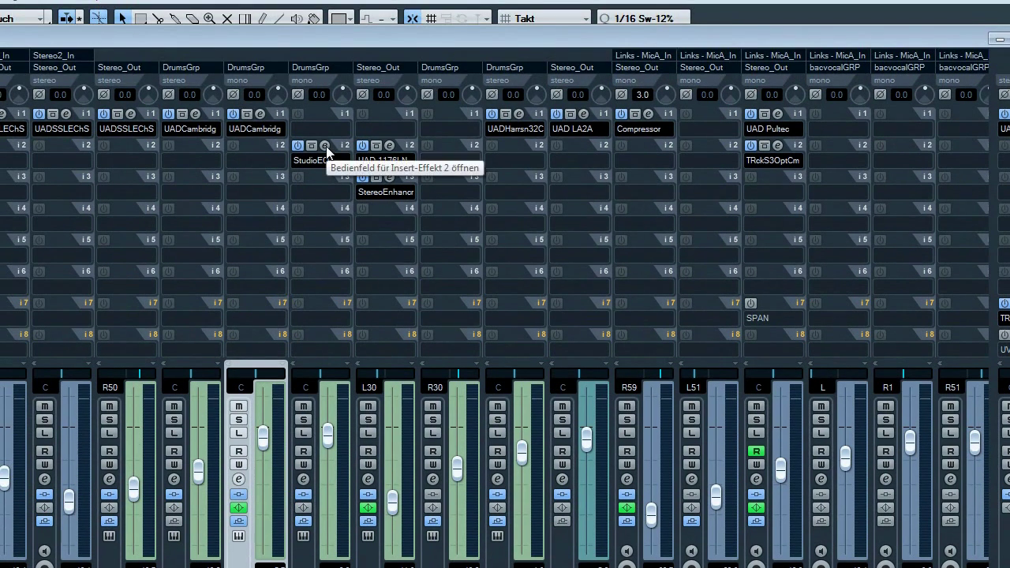
# Step: Open the StudioEQ editor on the SnareDr channel and solo that channel during playback
pyautogui.click(325, 67)
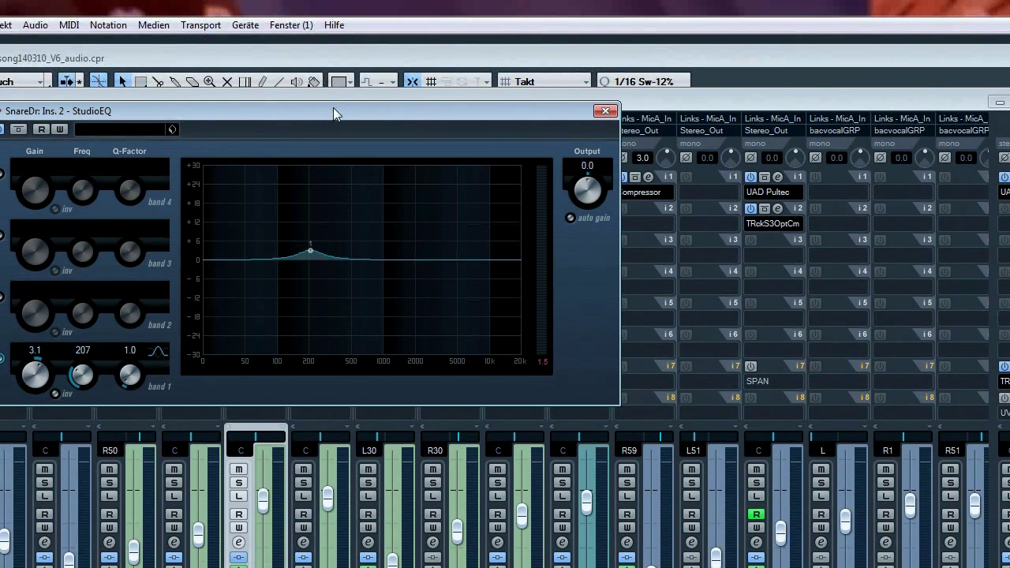
pyautogui.moveTo(333, 112); pyautogui.dragTo(424, 192)
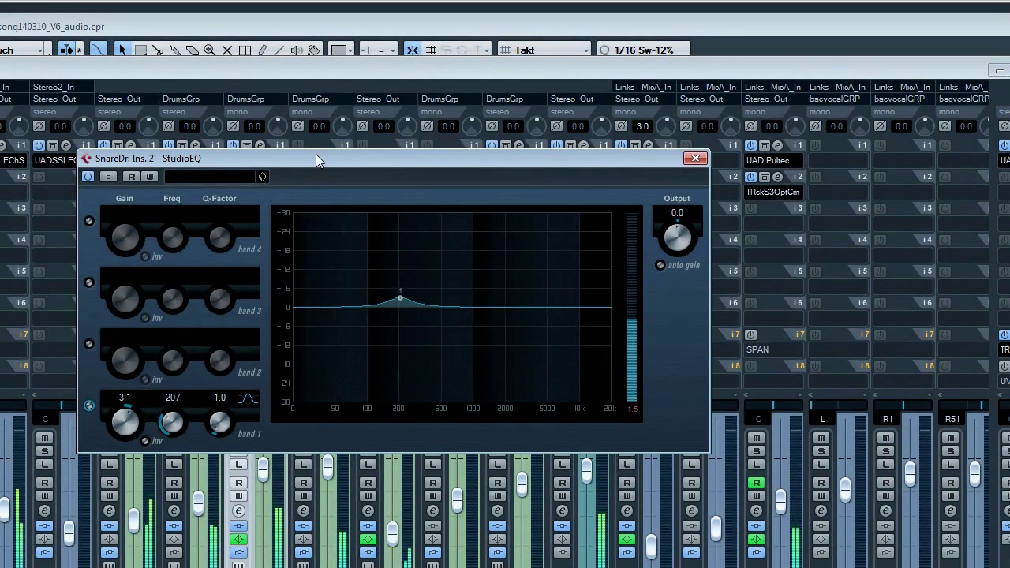
pyautogui.moveTo(315, 160); pyautogui.dragTo(781, 378)
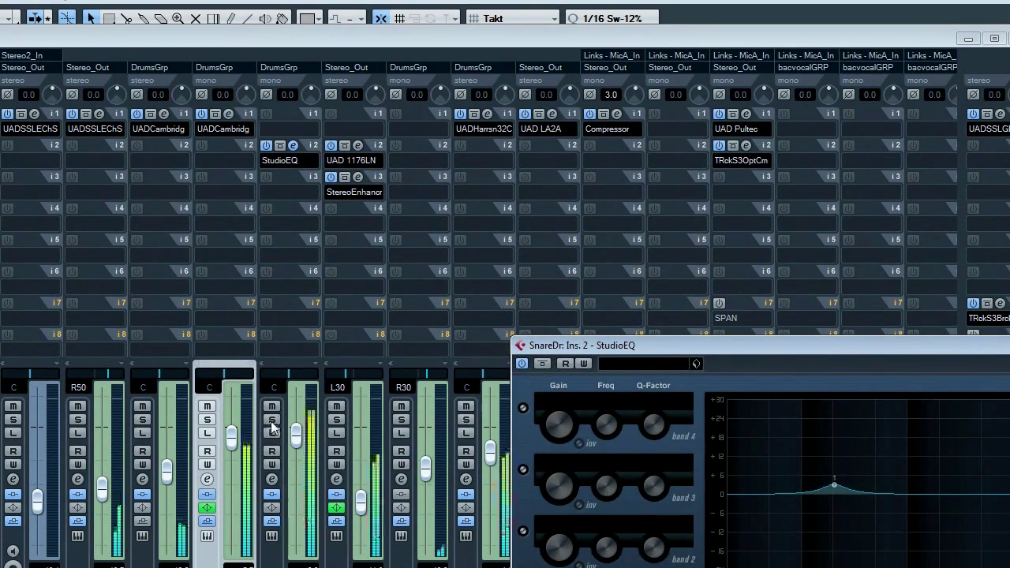
pyautogui.click(272, 450)
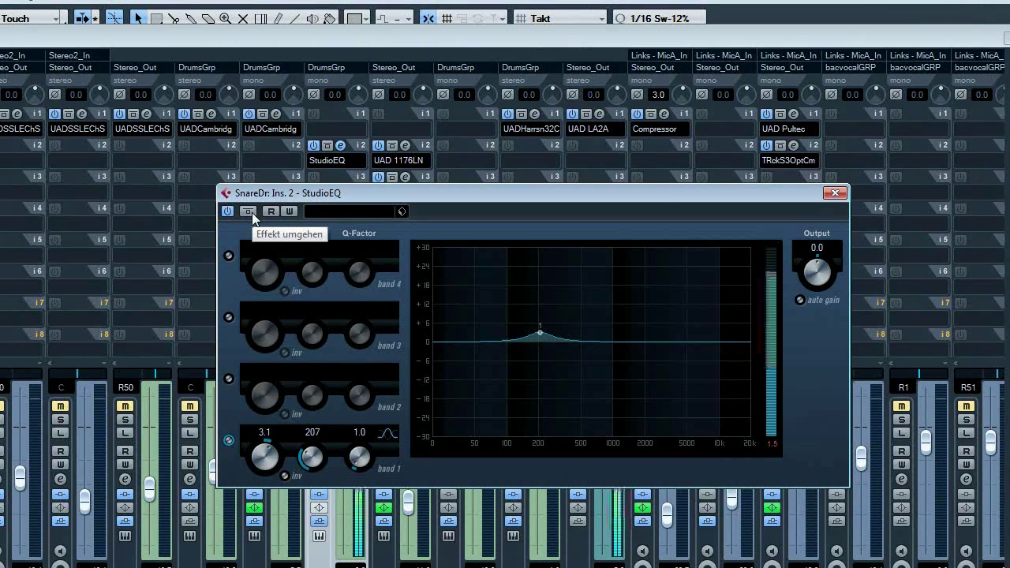
# Step: Compare the snare sound with StudioEQ bypassed and active, and close the StudioEQ editor
pyautogui.click(251, 212)
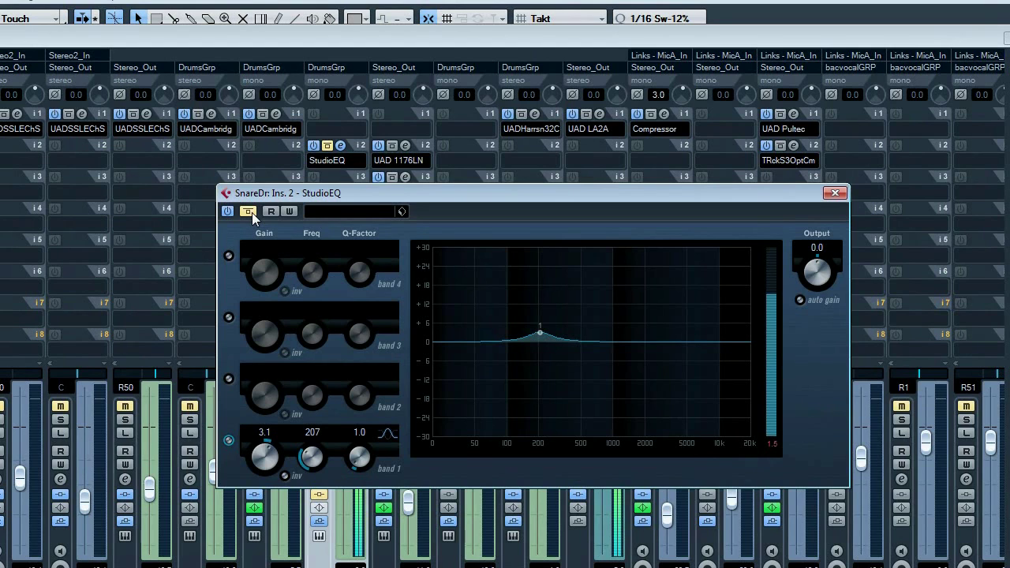
pyautogui.click(252, 212)
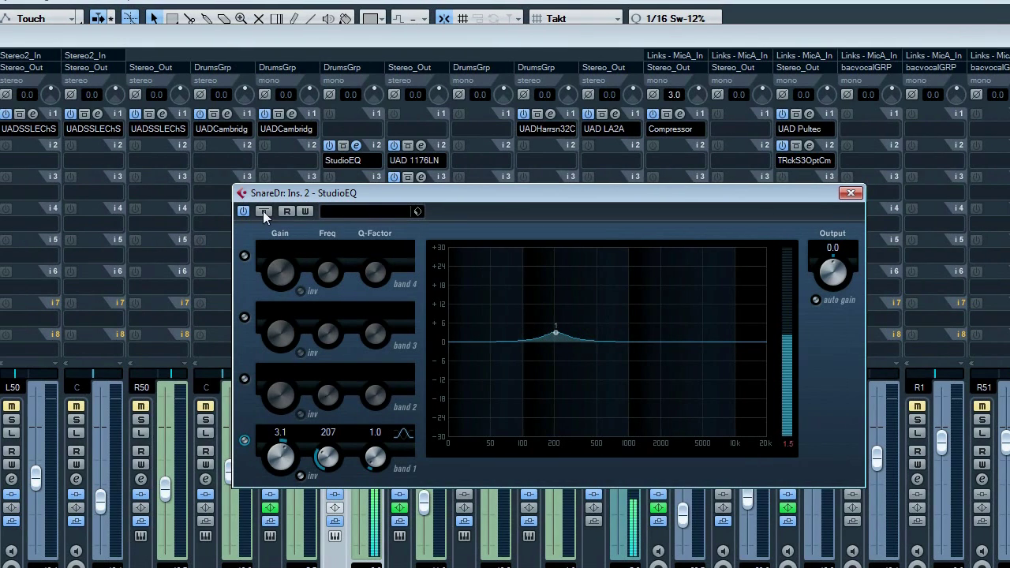
pyautogui.click(250, 211)
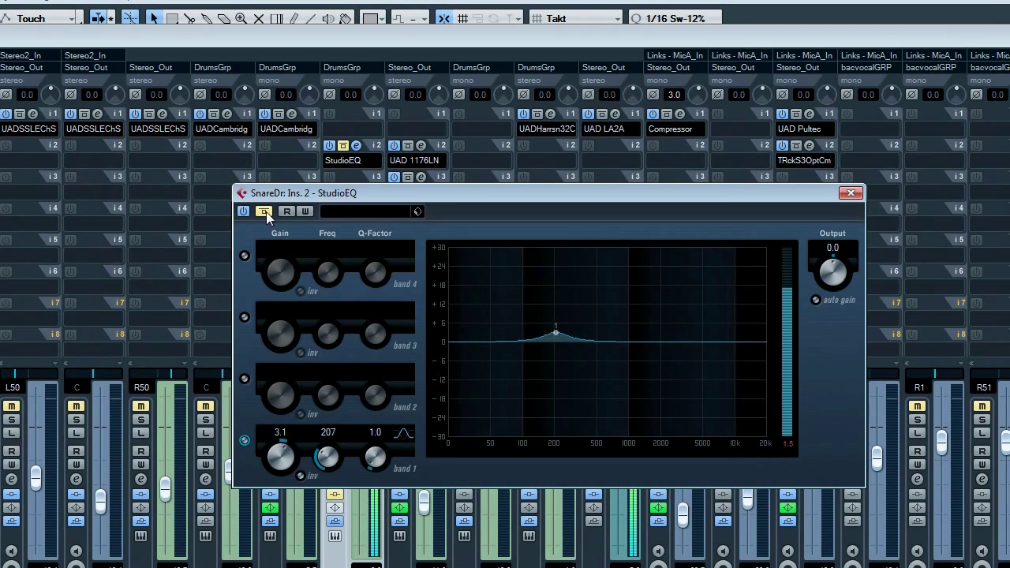
pyautogui.click(264, 211)
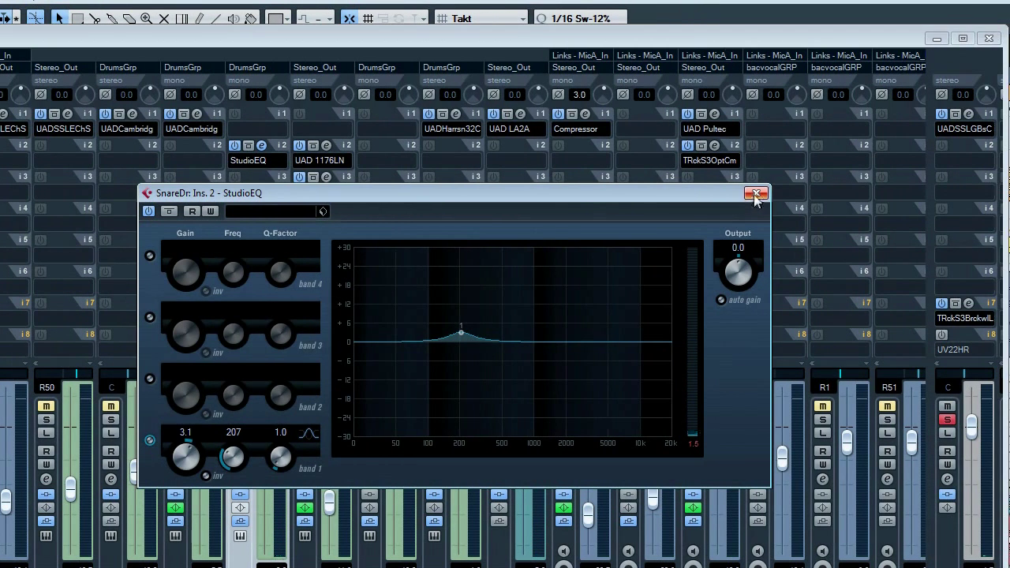
pyautogui.click(850, 193)
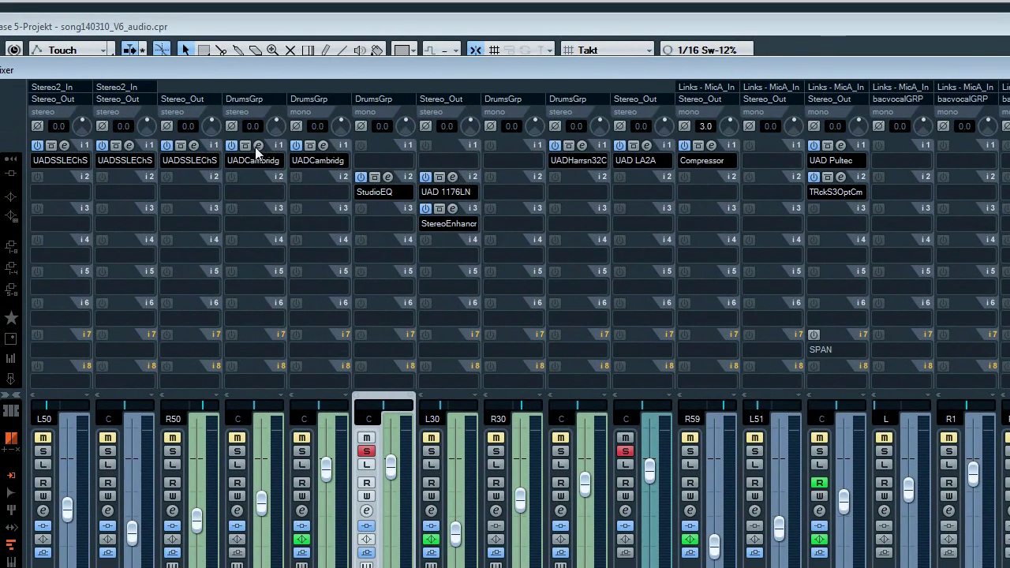
# Step: Open the UAD Cambridge editor on the Bass channel and position its window clear of the channel strips
pyautogui.click(260, 147)
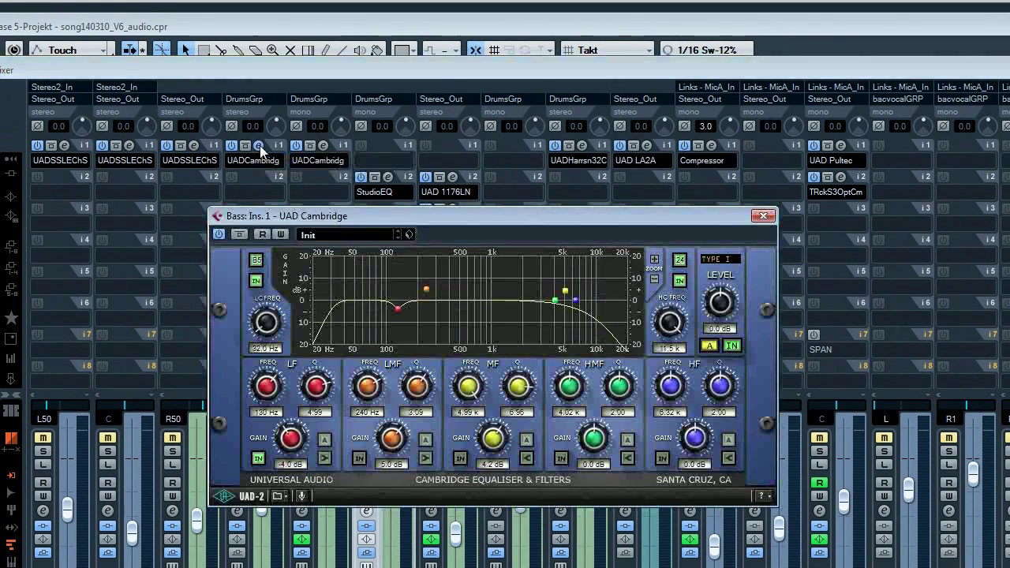
pyautogui.moveTo(421, 221); pyautogui.dragTo(491, 221)
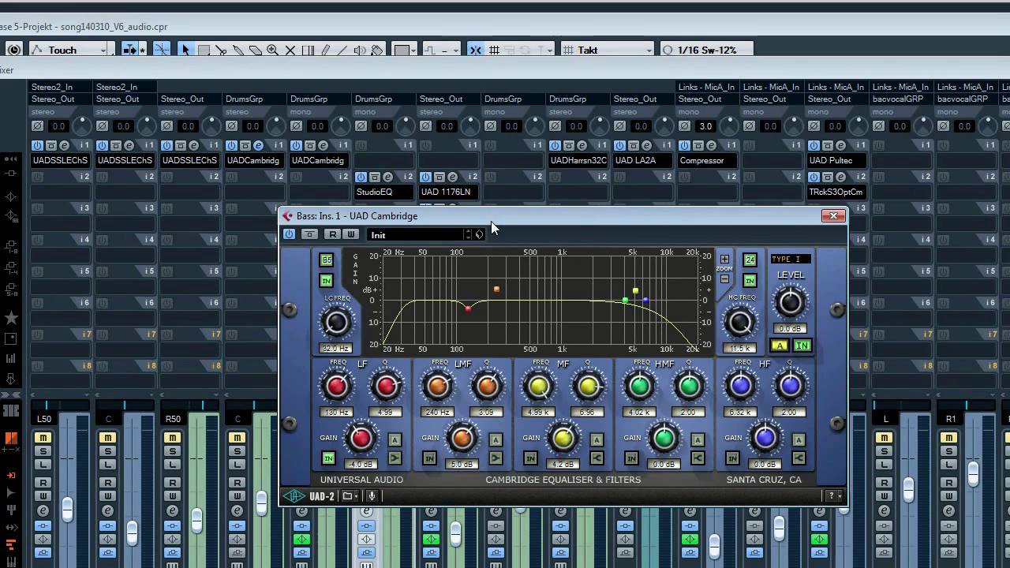
pyautogui.moveTo(491, 220); pyautogui.dragTo(763, 387)
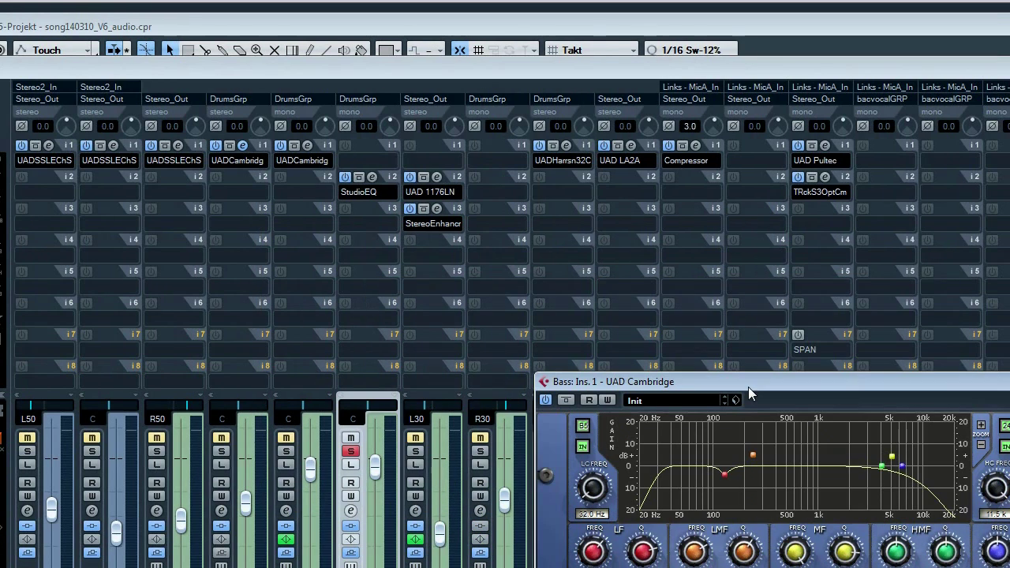
# Step: Clear the SnareDr solo, resume playback and solo the Bass channel
pyautogui.click(415, 414)
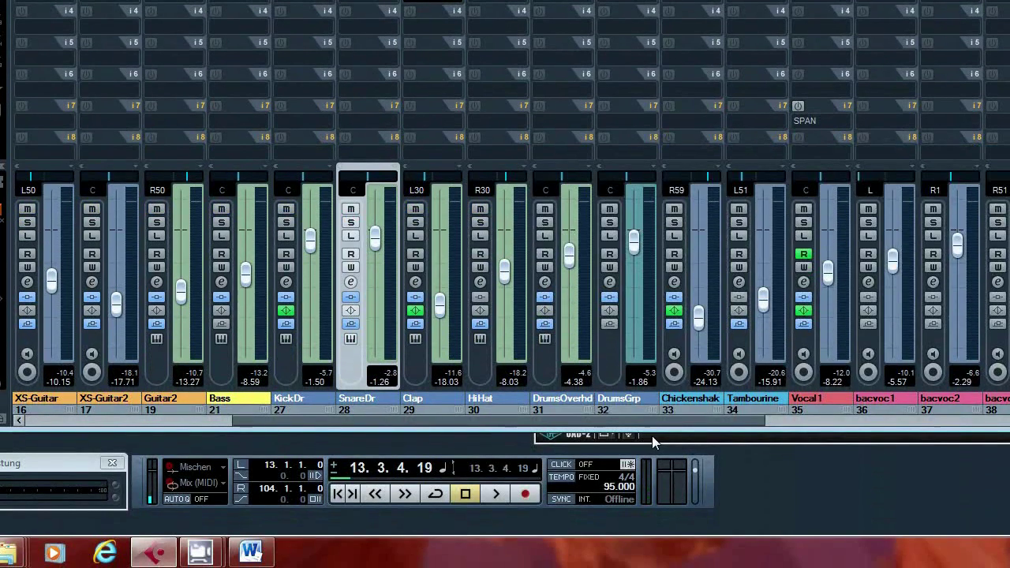
pyautogui.click(639, 505)
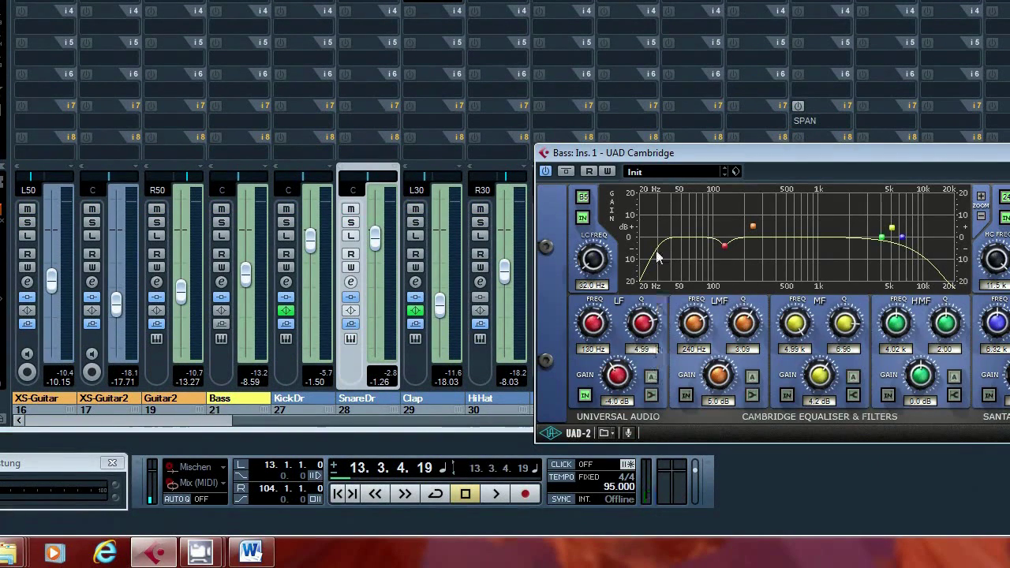
pyautogui.press('space')
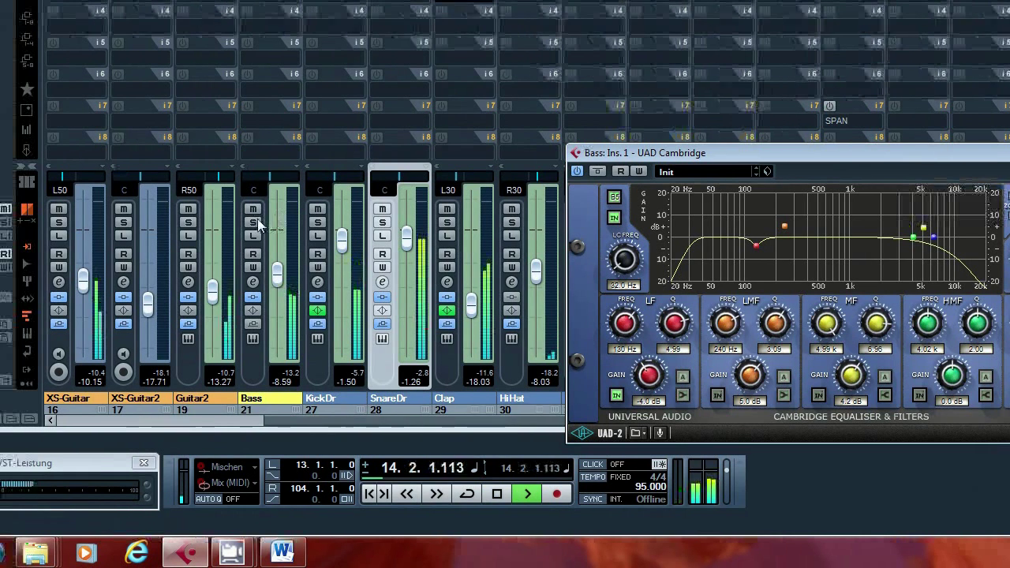
pyautogui.click(221, 222)
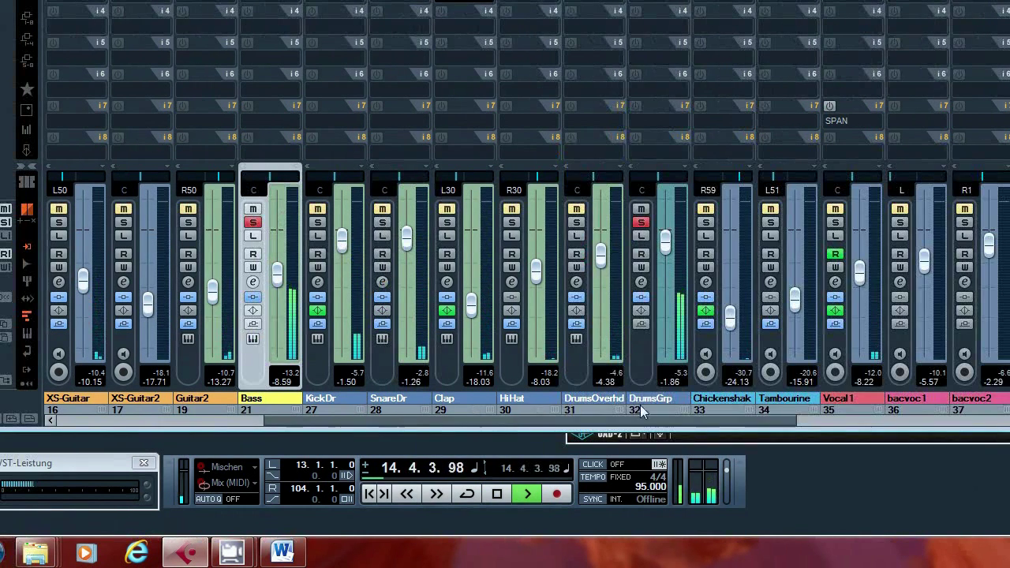
# Step: Move the UAD Cambridge window over the mixer and compare the bass sound with the EQ bypassed and active
pyautogui.click(695, 437)
pyautogui.moveTo(707, 162); pyautogui.dragTo(432, 152)
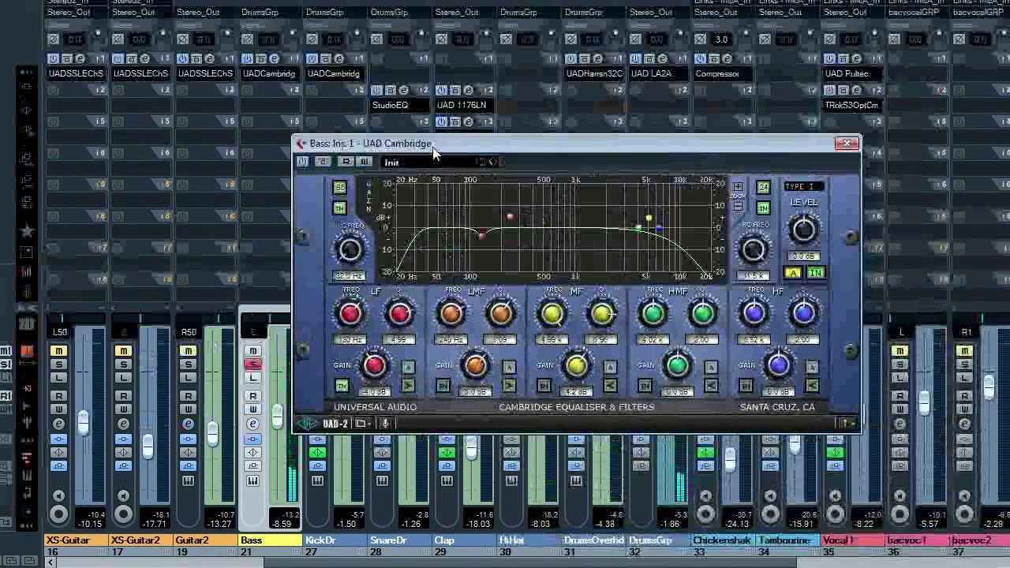
pyautogui.click(323, 161)
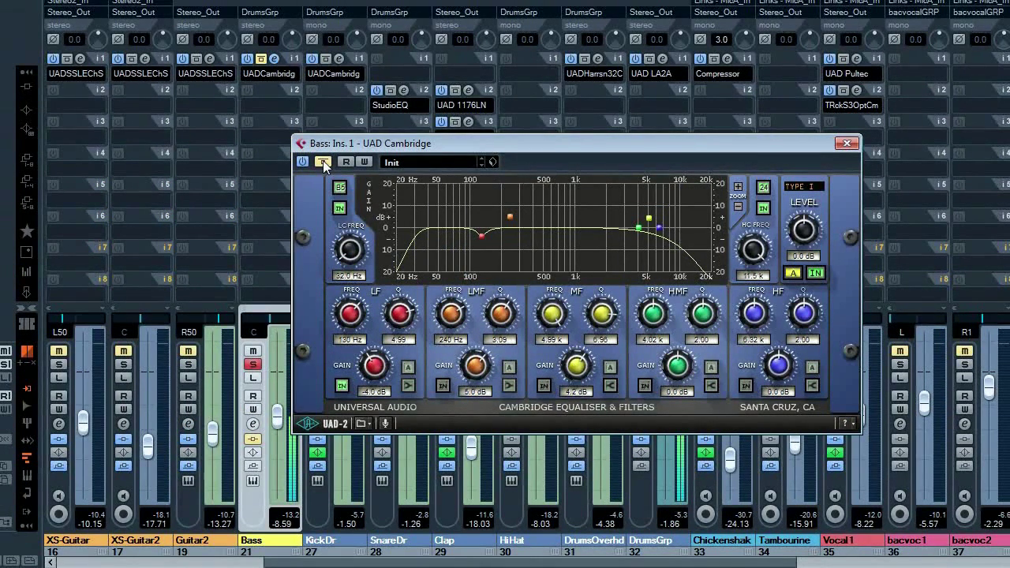
pyautogui.click(322, 160)
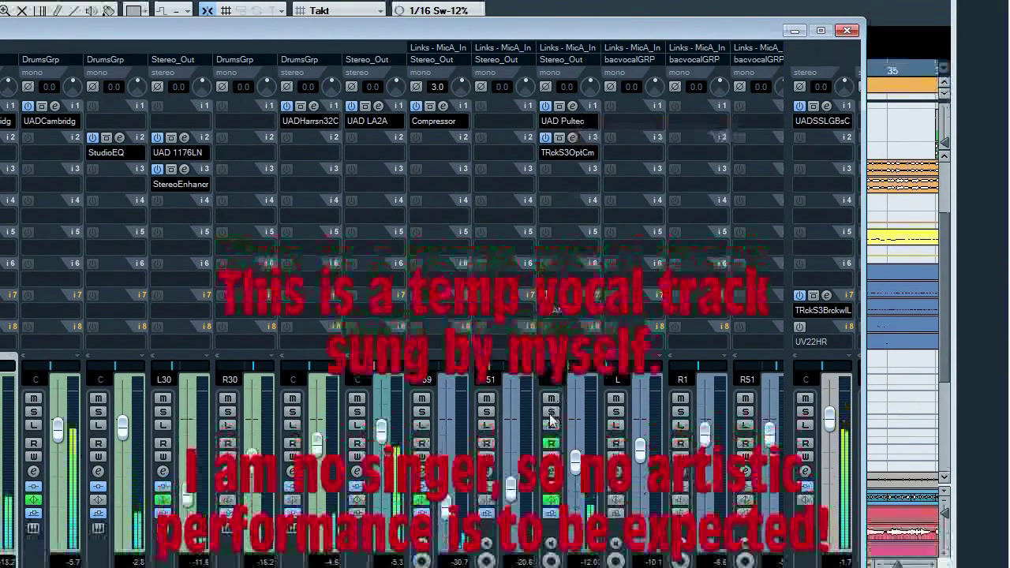
# Step: Solo the Vocal1 channel and open the UAD Pultec editor from its first insert
pyautogui.click(550, 416)
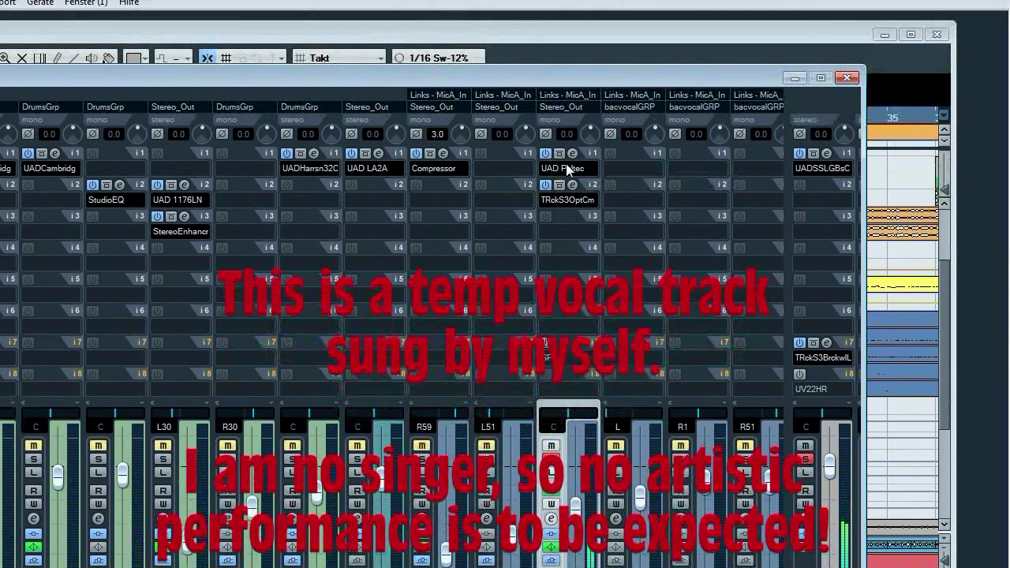
pyautogui.click(573, 154)
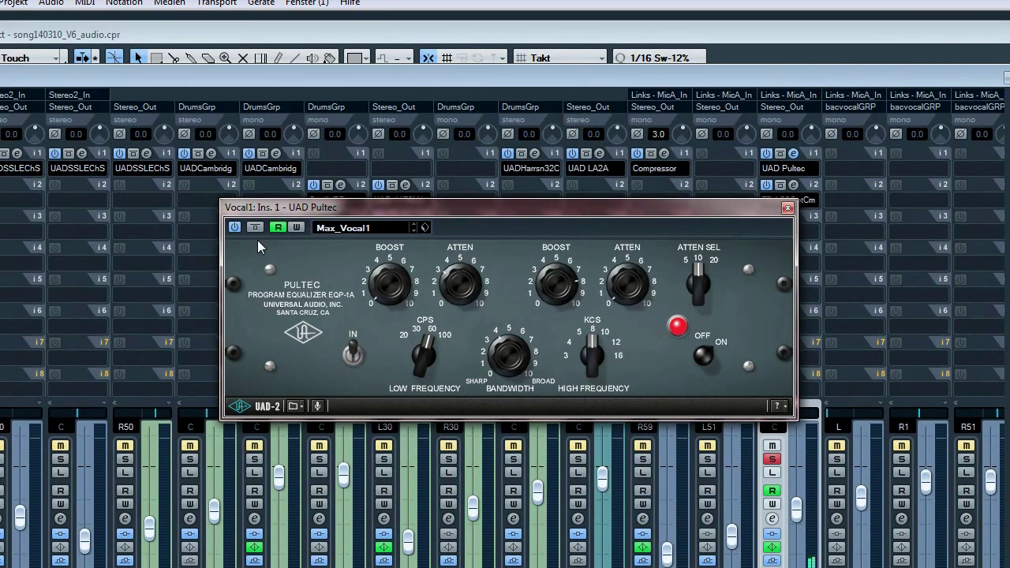
# Step: Compare the vocal sound with UAD Pultec bypassed and active, and close the Pultec editor
pyautogui.click(255, 228)
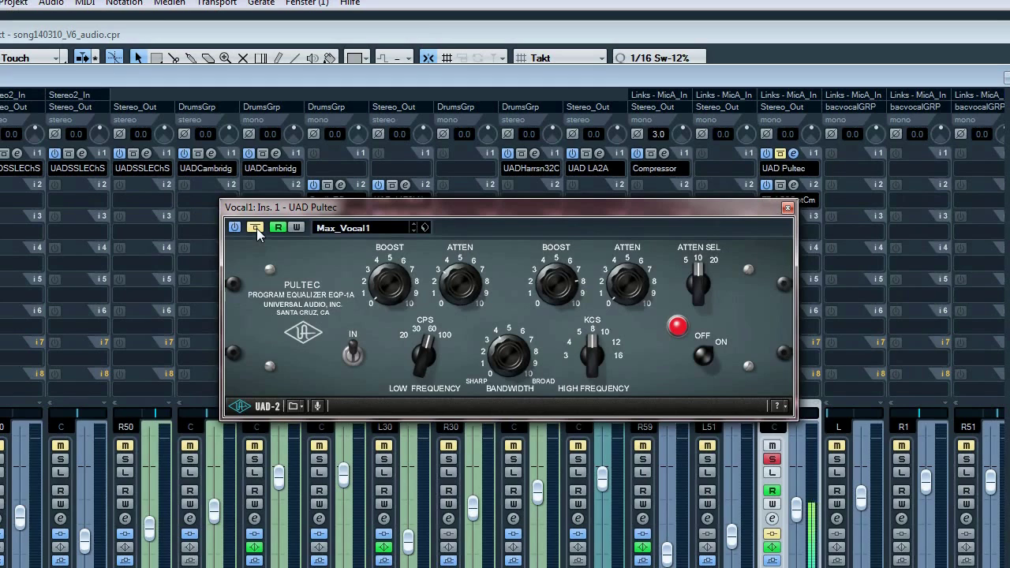
pyautogui.click(256, 228)
pyautogui.click(256, 228)
pyautogui.click(257, 228)
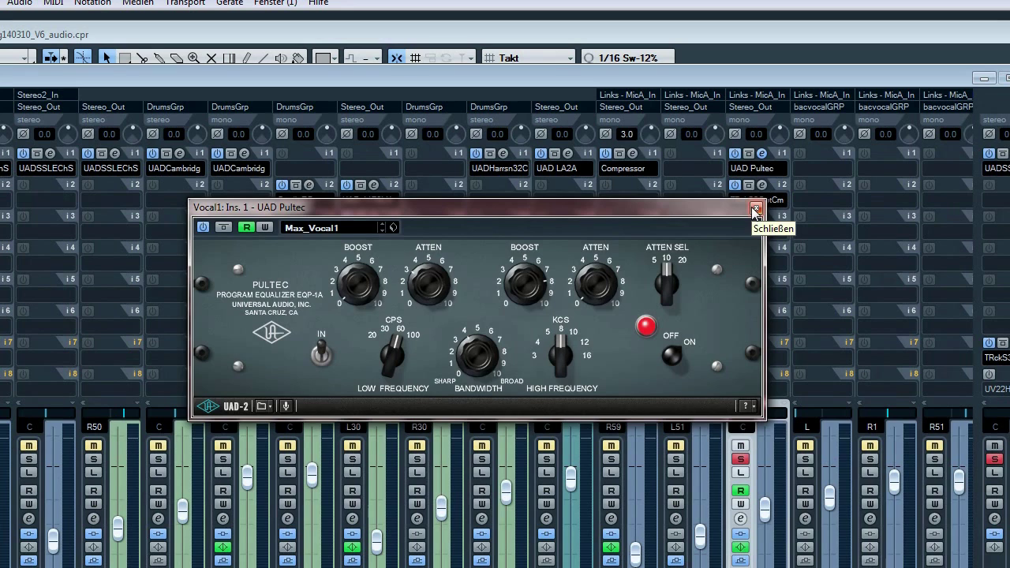
pyautogui.click(754, 210)
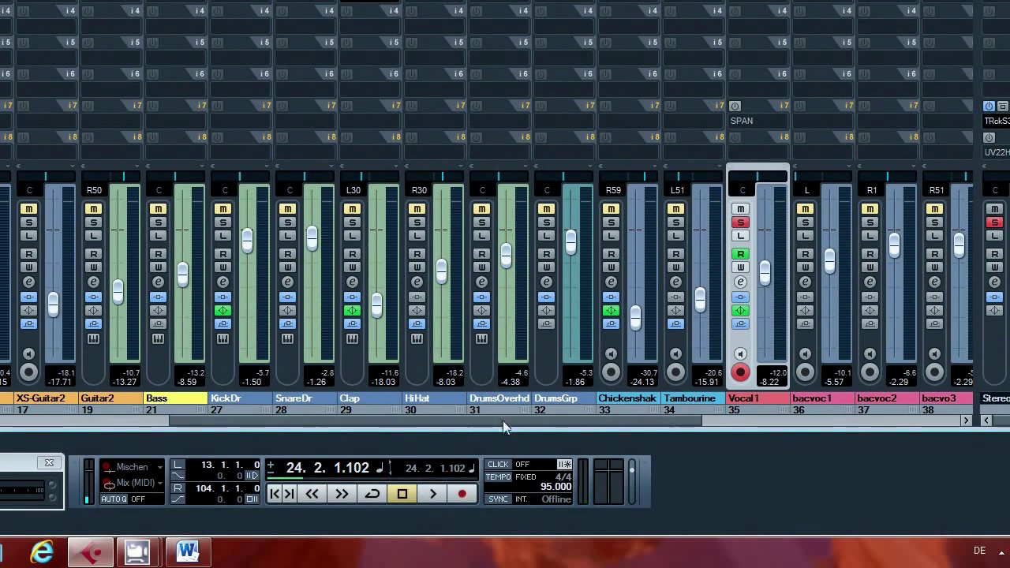
# Step: Bring the project arrangement forward and start playback from bar 31 at the beginning of the Ref1 section
pyautogui.moveTo(502, 427); pyautogui.dragTo(325, 422)
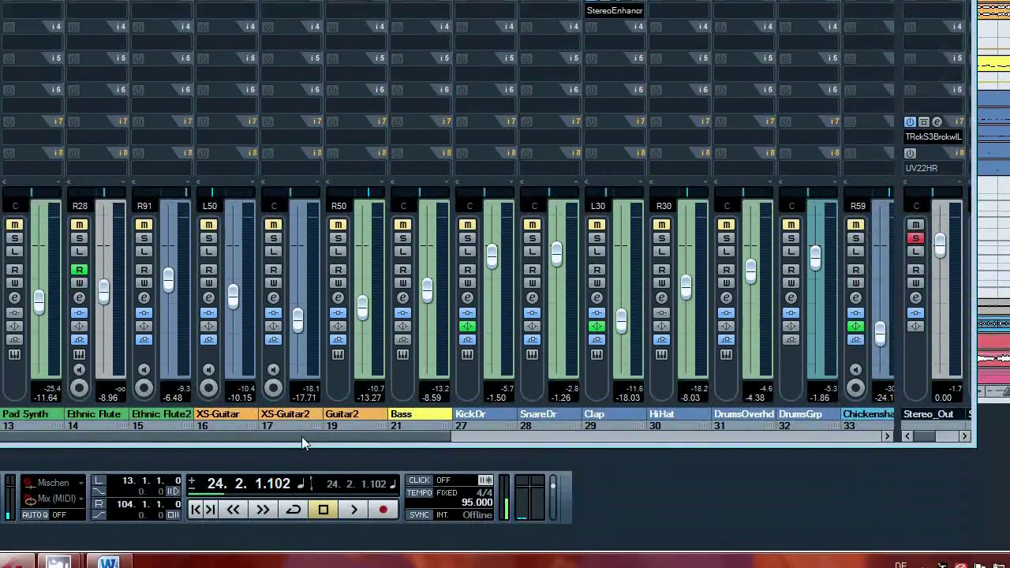
pyautogui.moveTo(301, 499); pyautogui.dragTo(508, 499)
pyautogui.moveTo(508, 423); pyautogui.dragTo(613, 423)
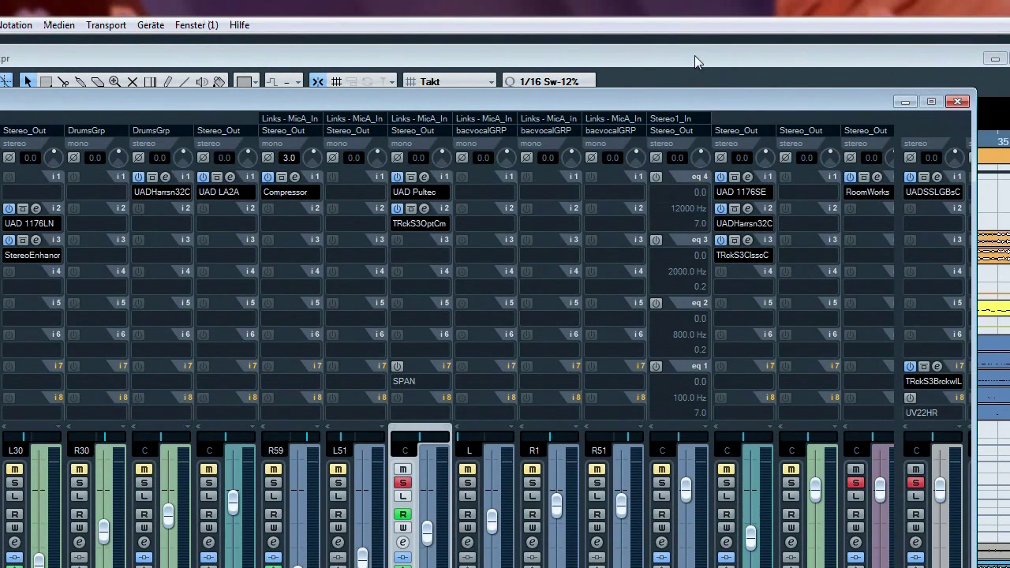
pyautogui.click(694, 1)
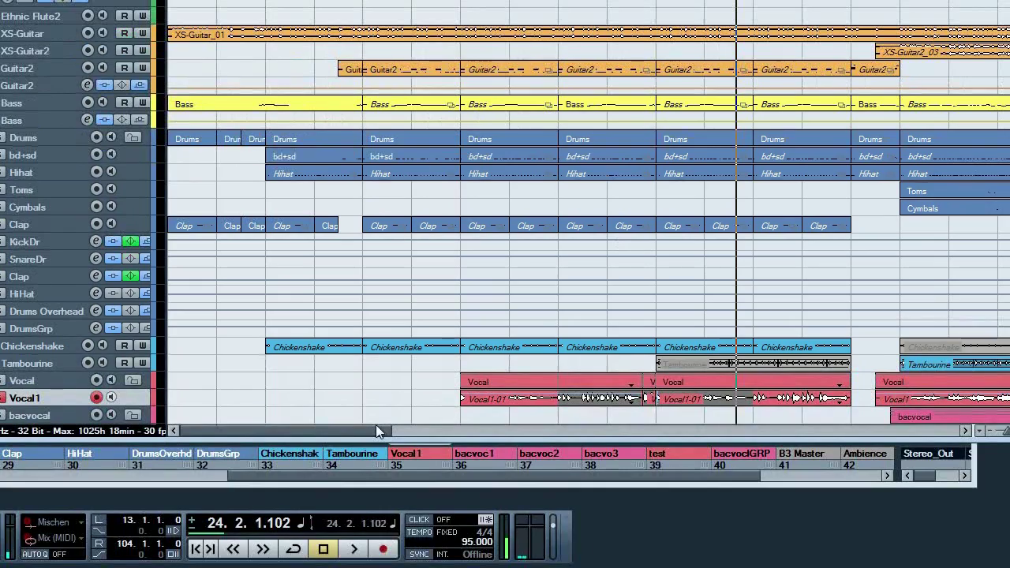
pyautogui.moveTo(376, 426); pyautogui.dragTo(459, 426)
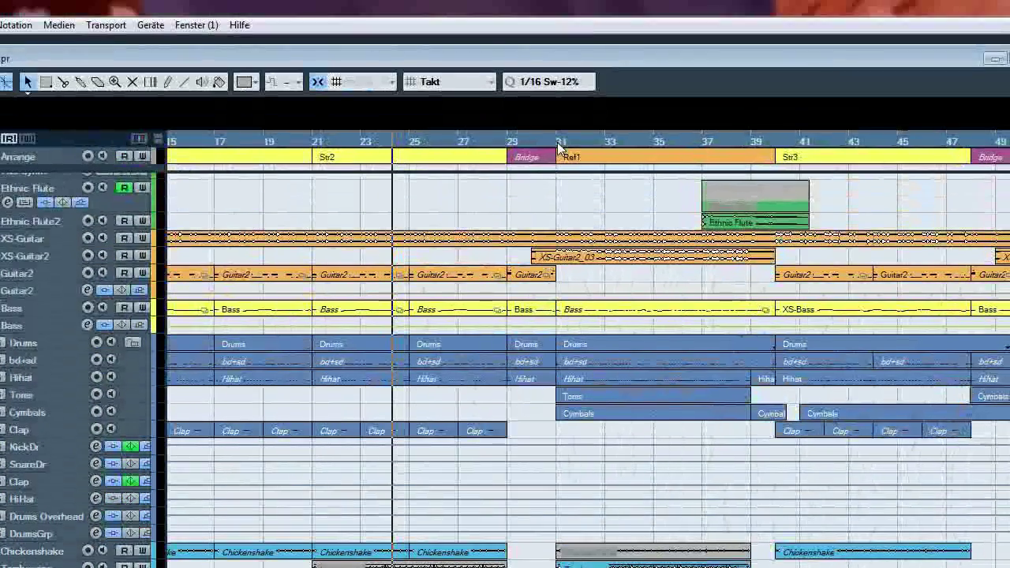
pyautogui.click(558, 146)
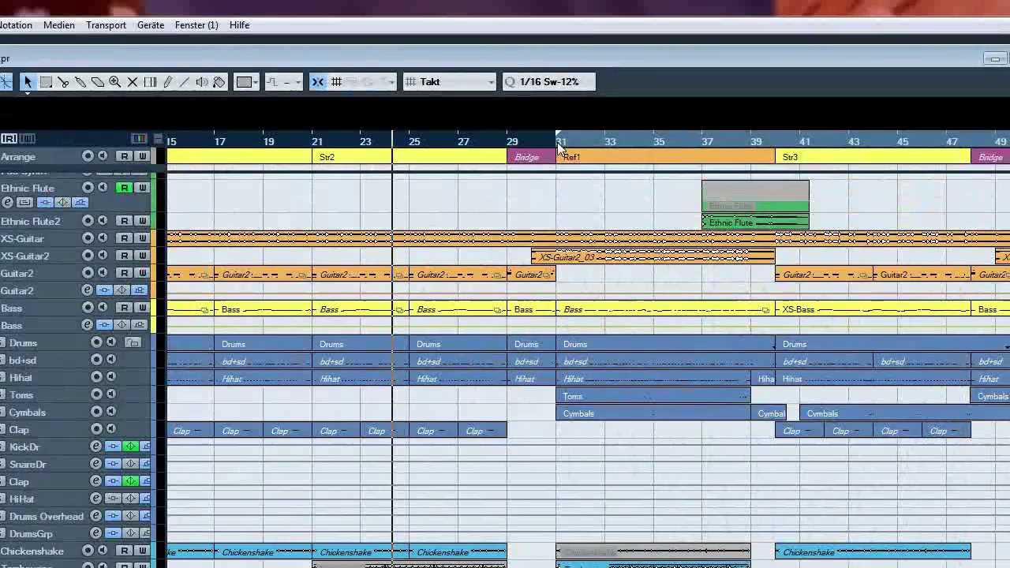
pyautogui.click(559, 146)
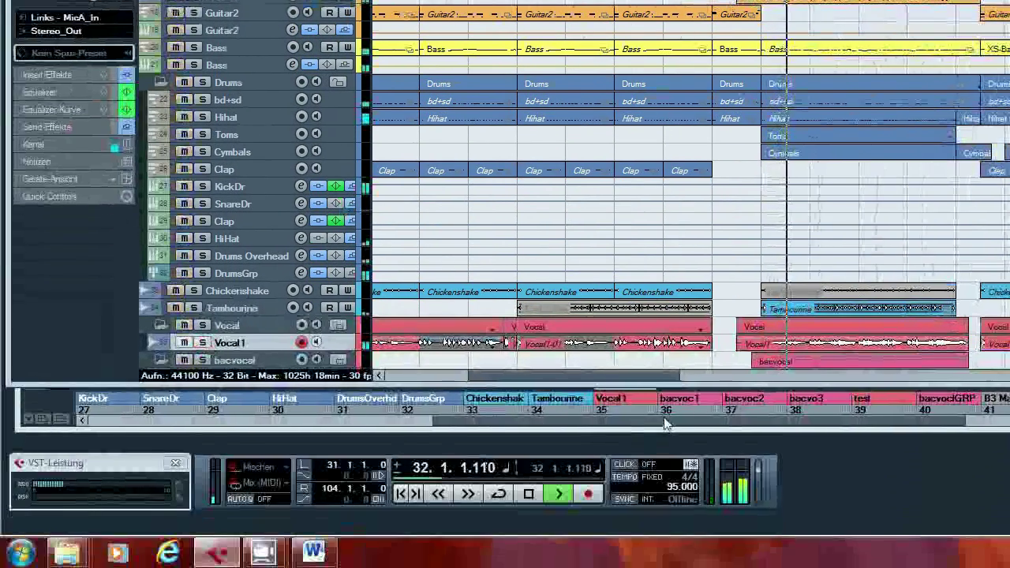
# Step: Return to the mixer, solo the bacvocalGRP channel and open its UAD Harrison 32C editor
pyautogui.click(663, 418)
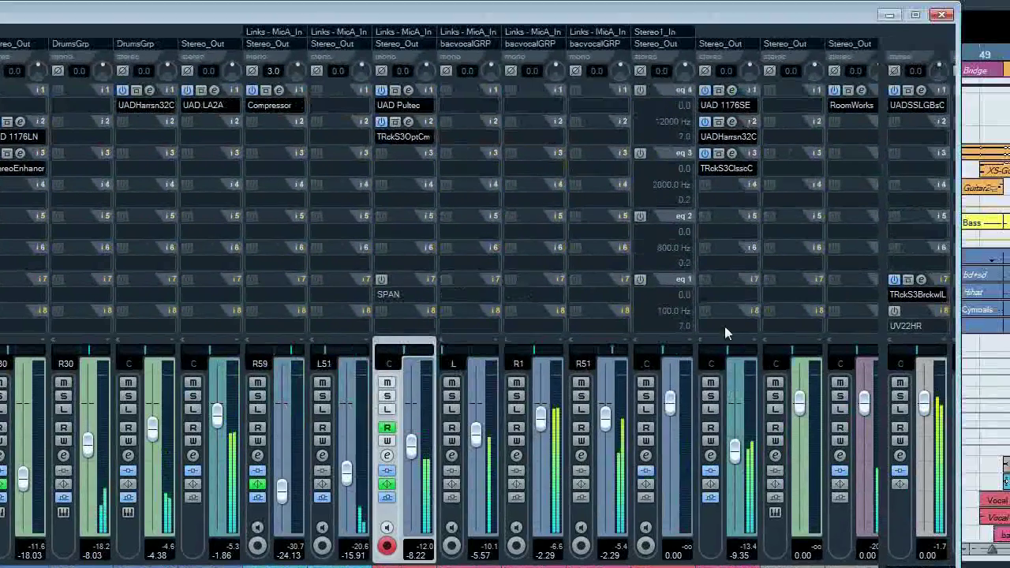
pyautogui.click(709, 396)
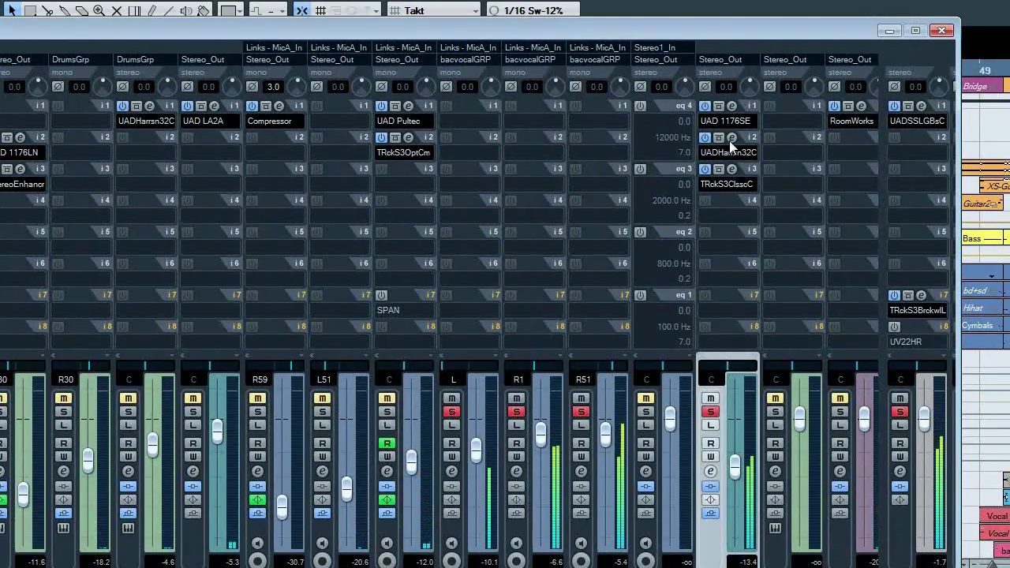
pyautogui.click(728, 137)
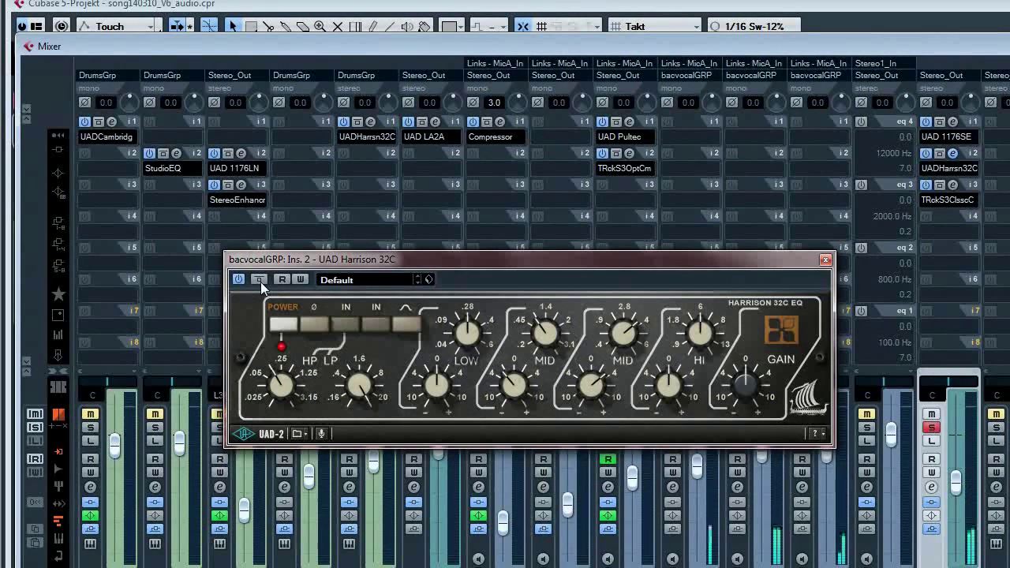
# Step: Compare the backing vocal group's sound with UAD Harrison 32C bypassed and active
pyautogui.click(118, 280)
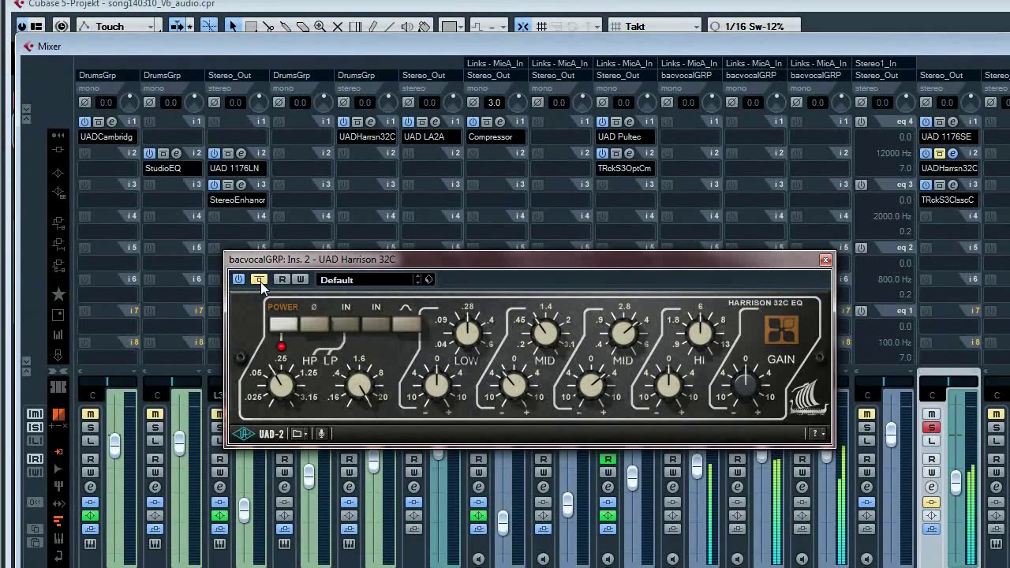
pyautogui.click(258, 280)
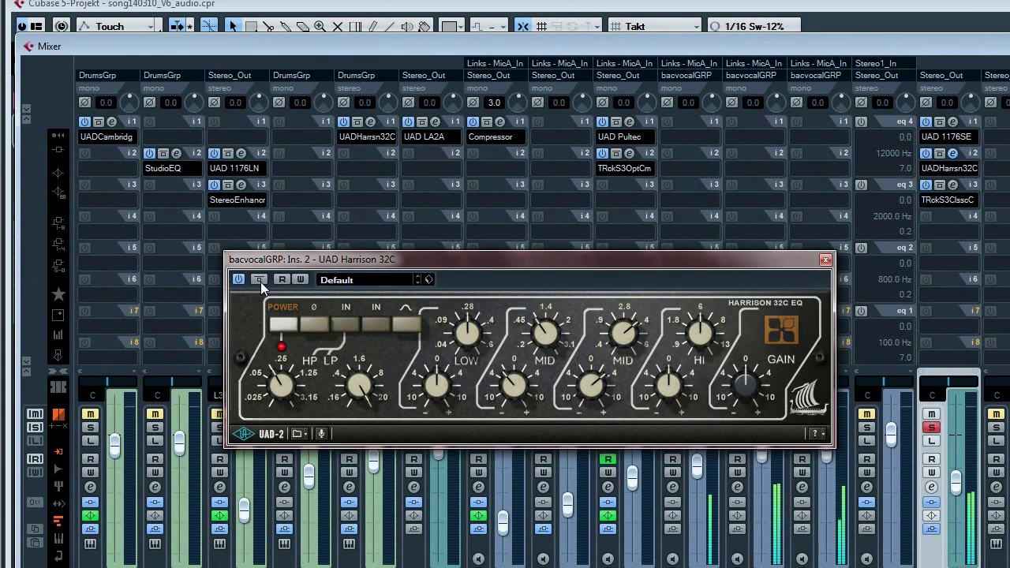
pyautogui.click(259, 280)
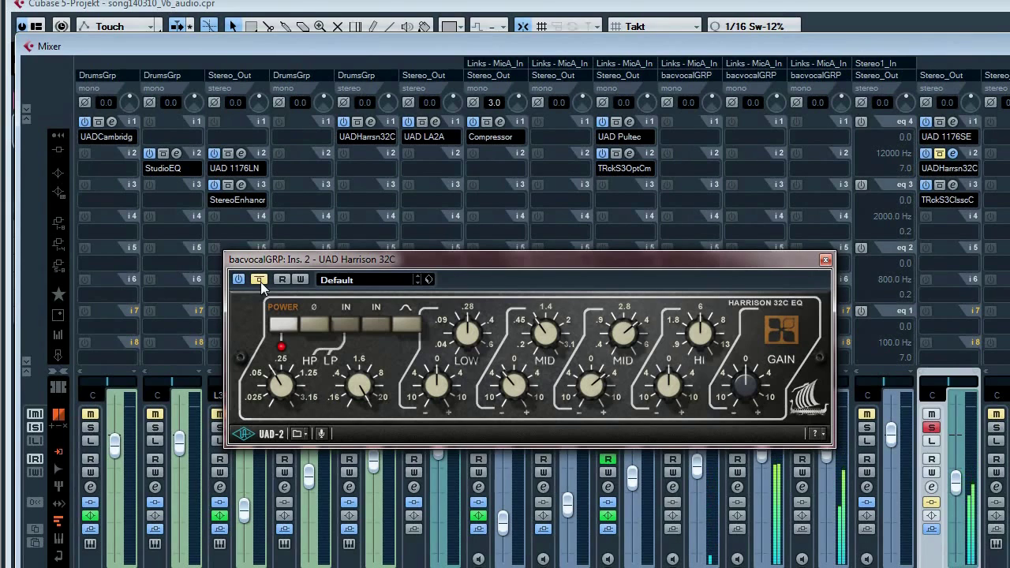
pyautogui.click(258, 280)
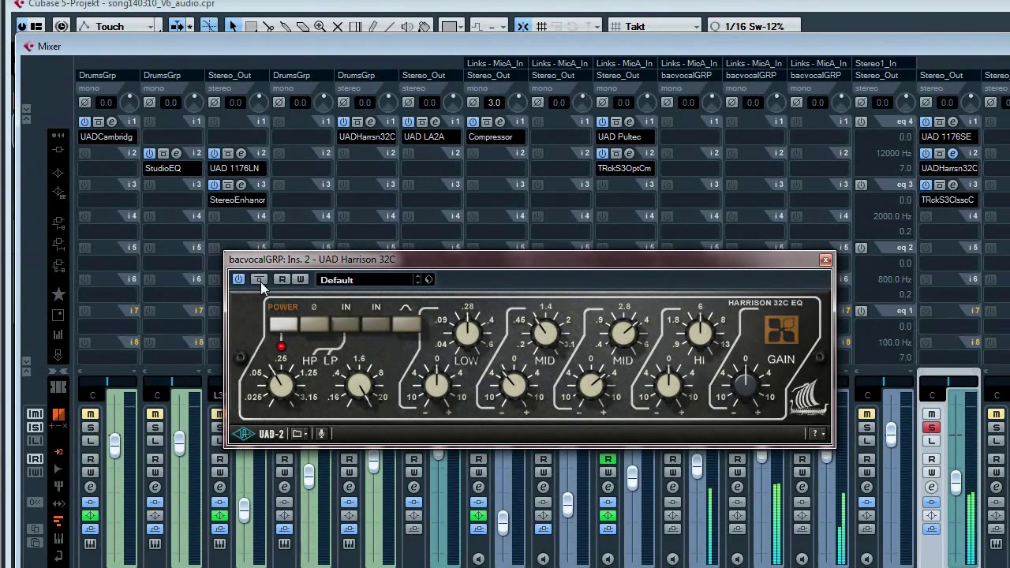
pyautogui.click(258, 280)
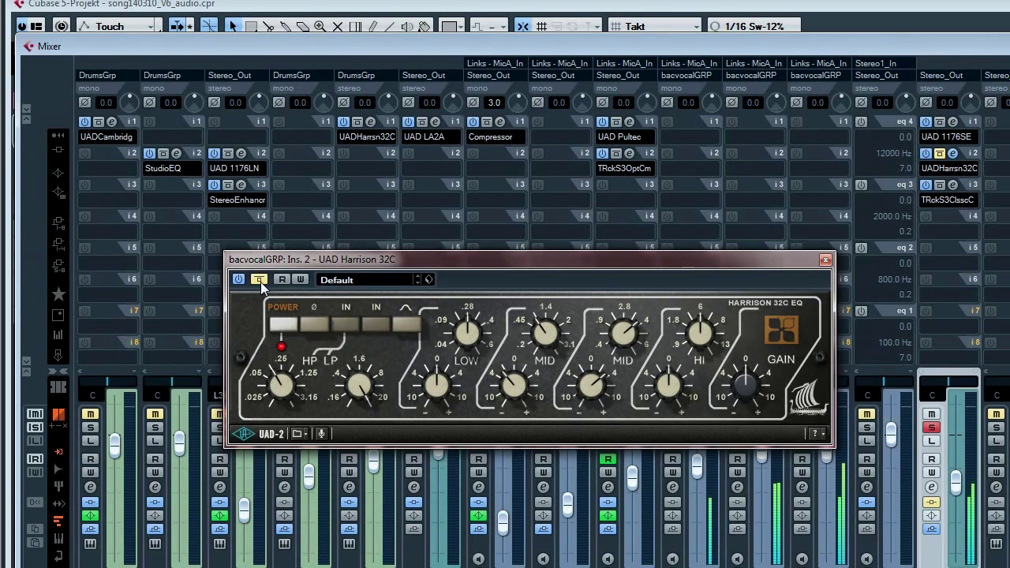
pyautogui.click(259, 280)
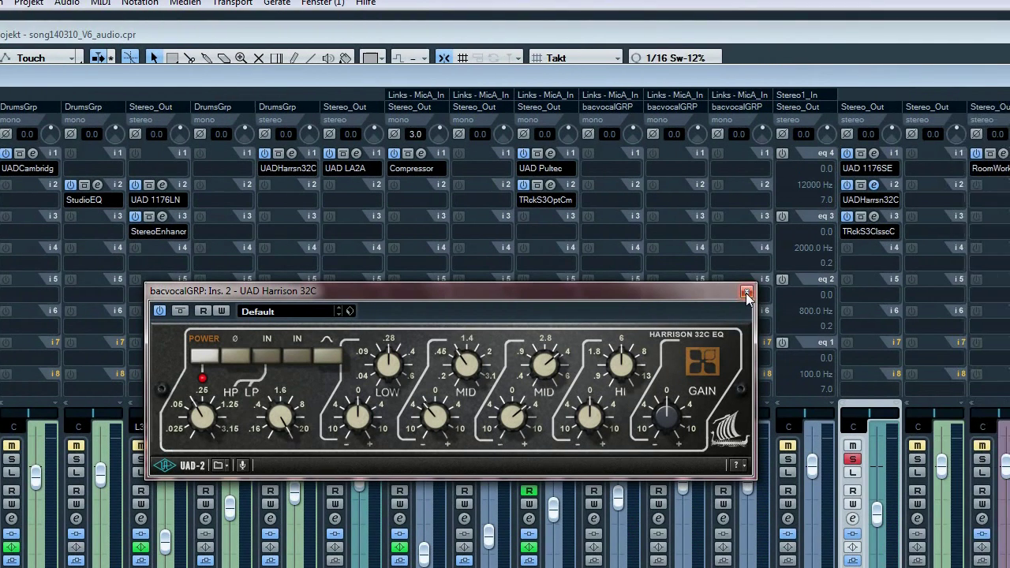
# Step: Close the UAD Harrison 32C editor and clear the bacvocalGRP solo
pyautogui.click(746, 293)
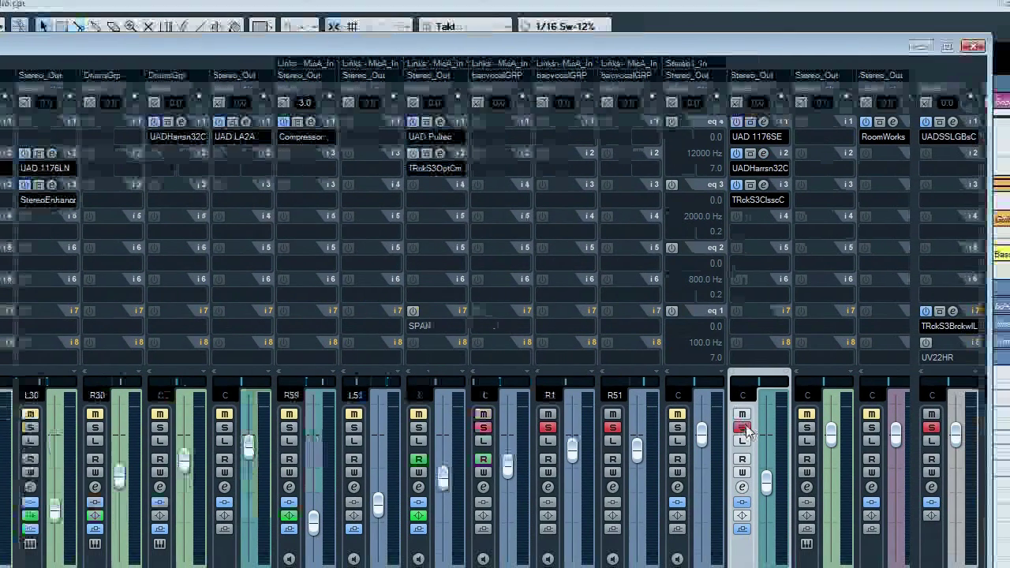
pyautogui.click(741, 412)
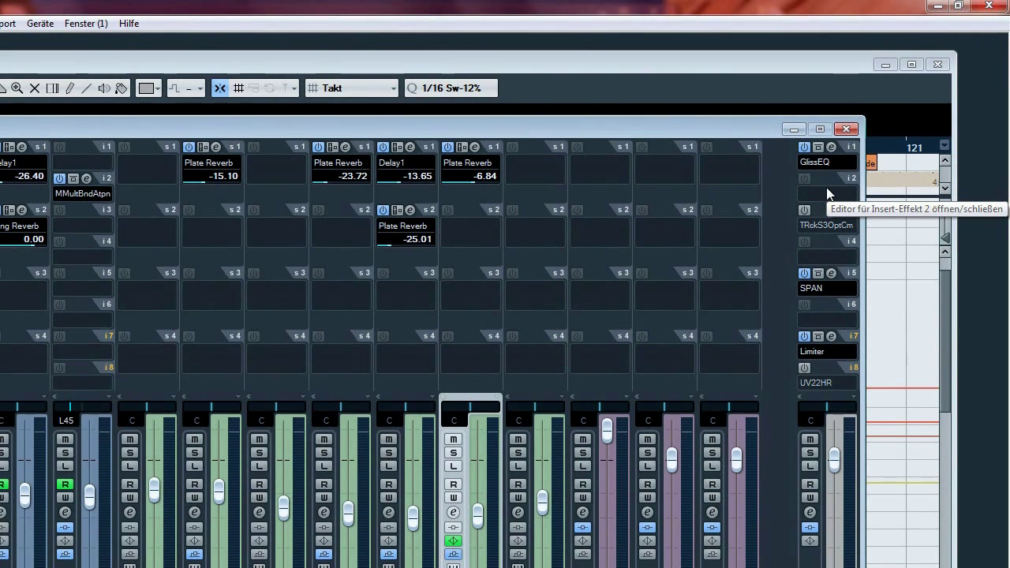
# Step: Open the GlissEQ editor on the Stereo_Out channel, reposition its window and choose the Mid-Side Stereo routing
pyautogui.click(831, 146)
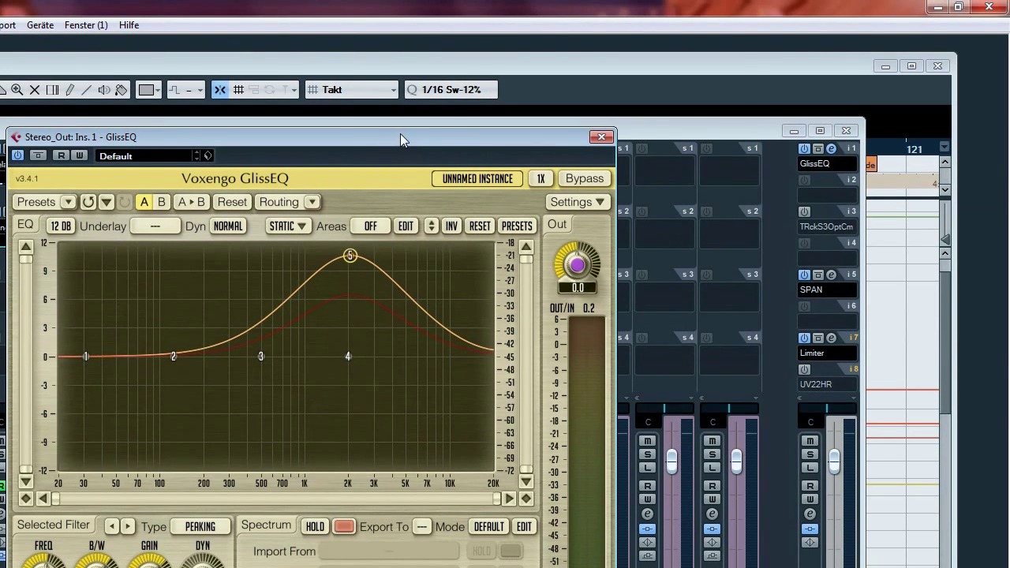
pyautogui.moveTo(400, 136); pyautogui.dragTo(527, 47)
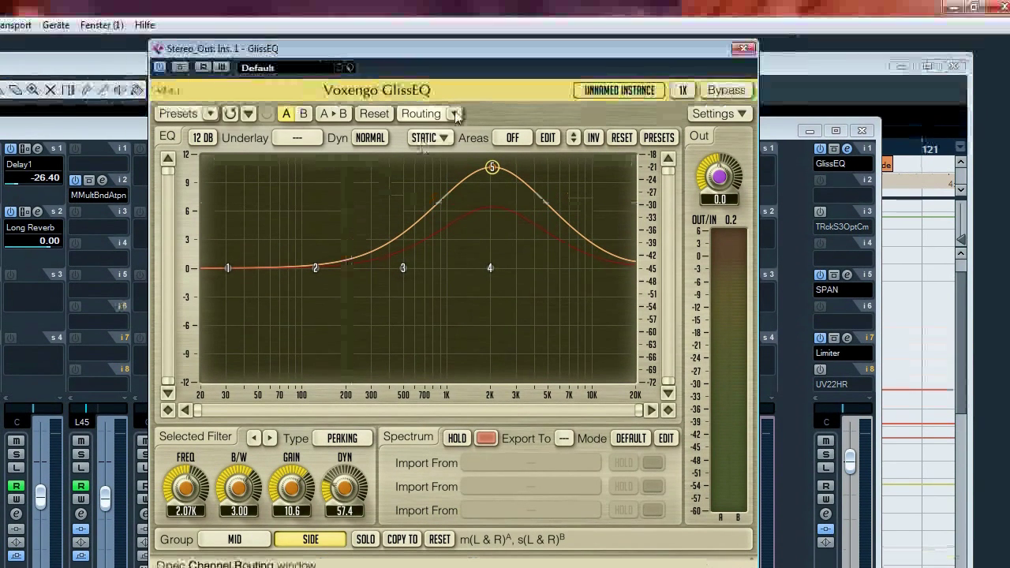
pyautogui.click(455, 4)
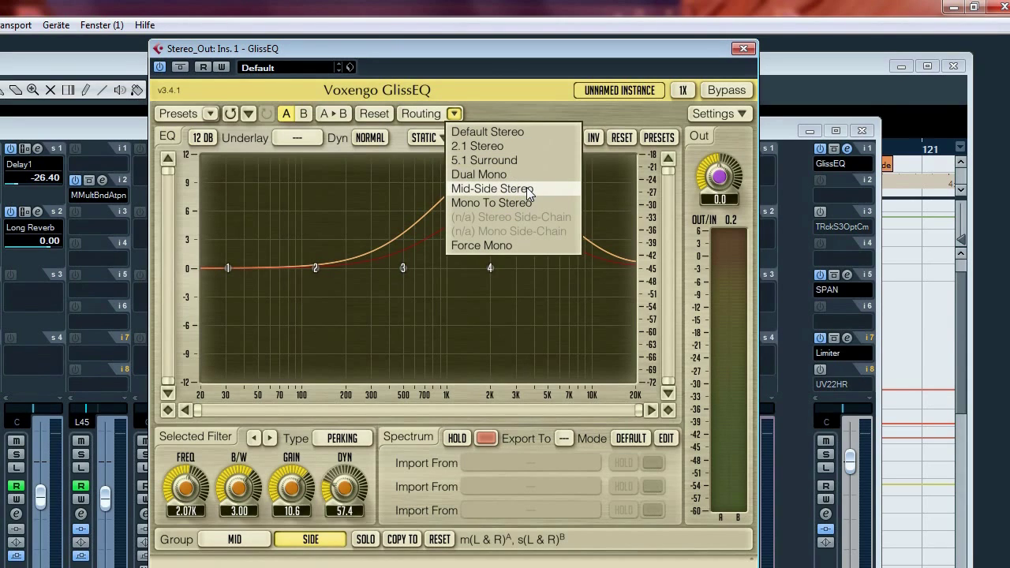
pyautogui.click(507, 50)
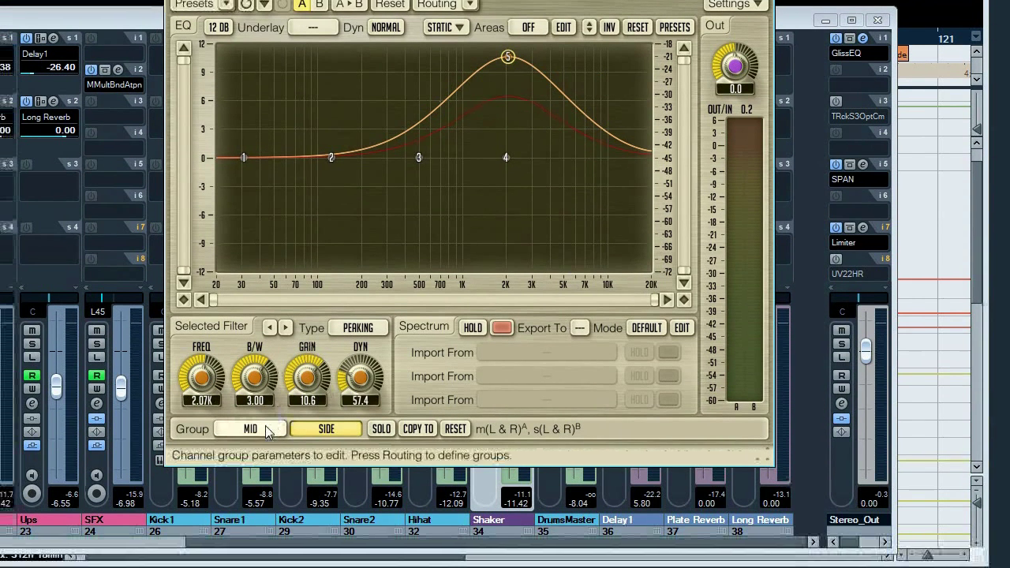
# Step: Compare the EQ curves of the Mid and Side groups in GlissEQ, finishing on the Mid group
pyautogui.click(245, 476)
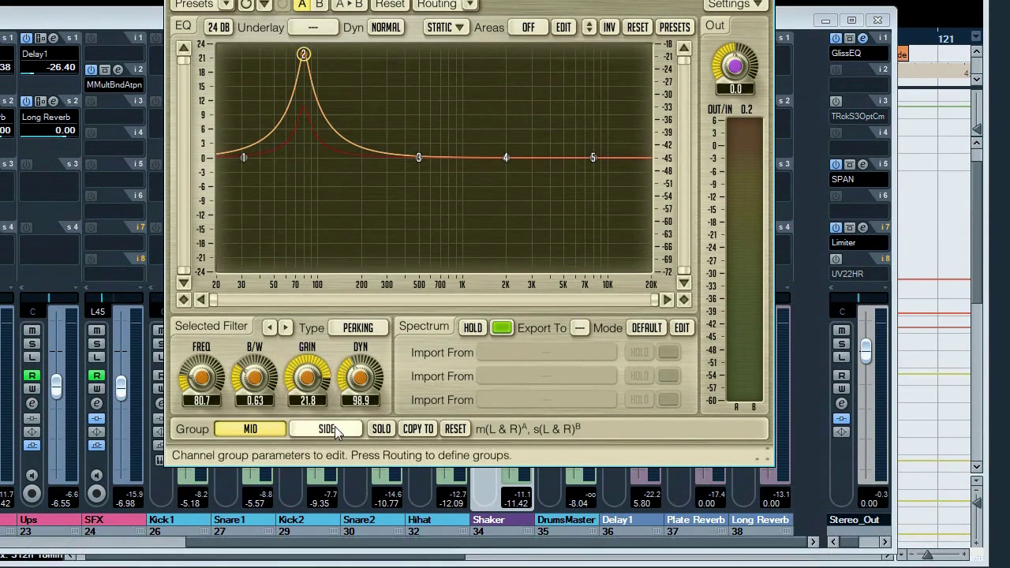
pyautogui.click(325, 507)
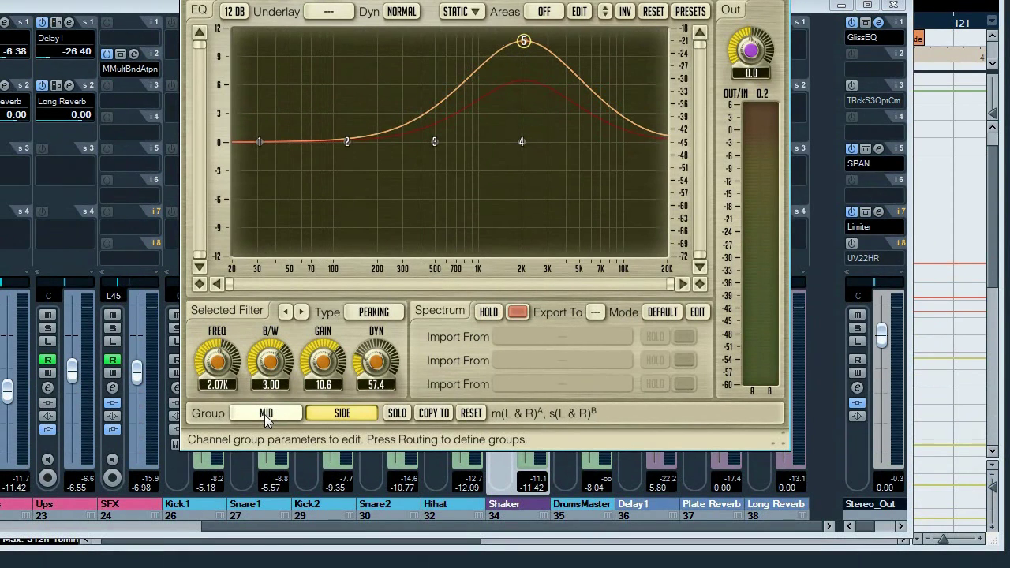
pyautogui.click(248, 508)
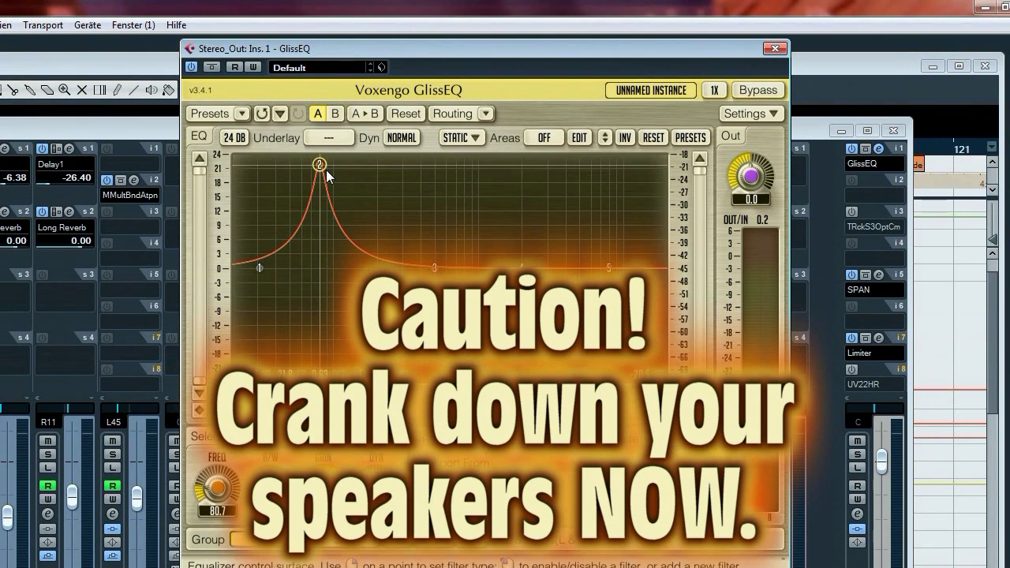
# Step: Start playback and raise the DYN value of the Mid group's peaking filter 2 to 129.6
pyautogui.press('space')
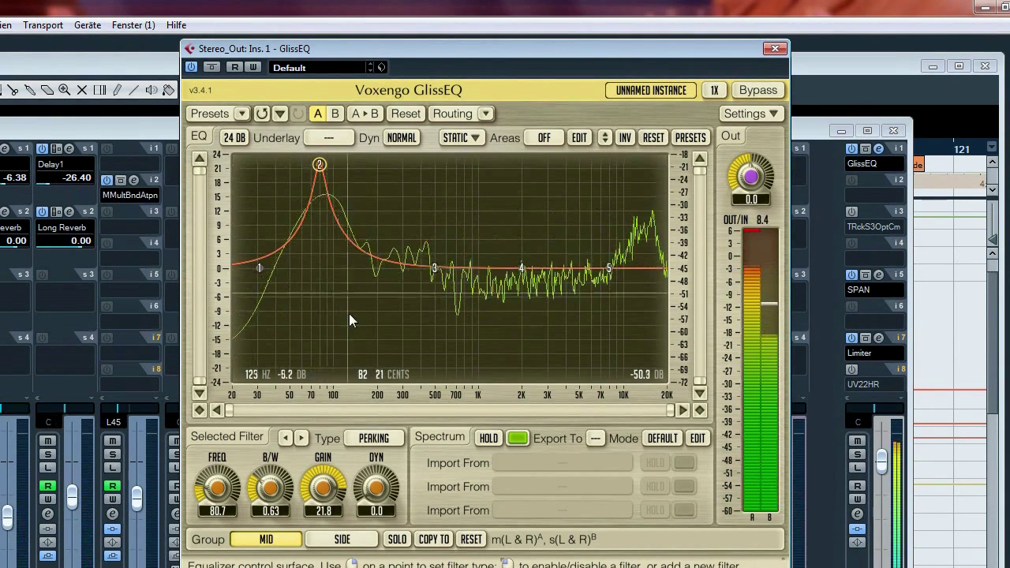
pyautogui.scroll(5, 368, 416)
pyautogui.scroll(10, 368, 410)
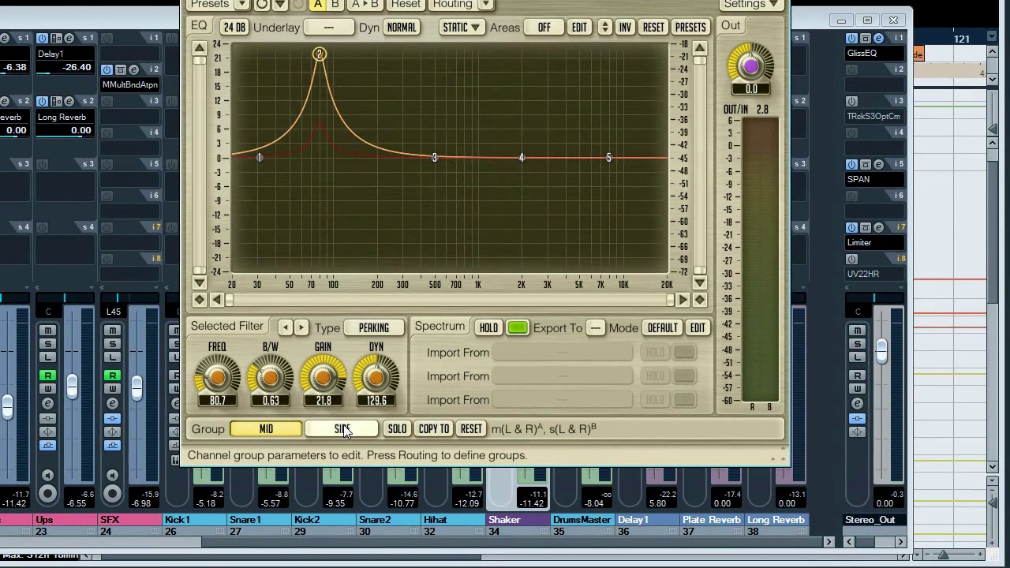
# Step: Compare the Side group's sound with its peaking filter 5 off and on during playback, leaving the filter on
pyautogui.click(342, 429)
pyautogui.moveTo(367, 377)
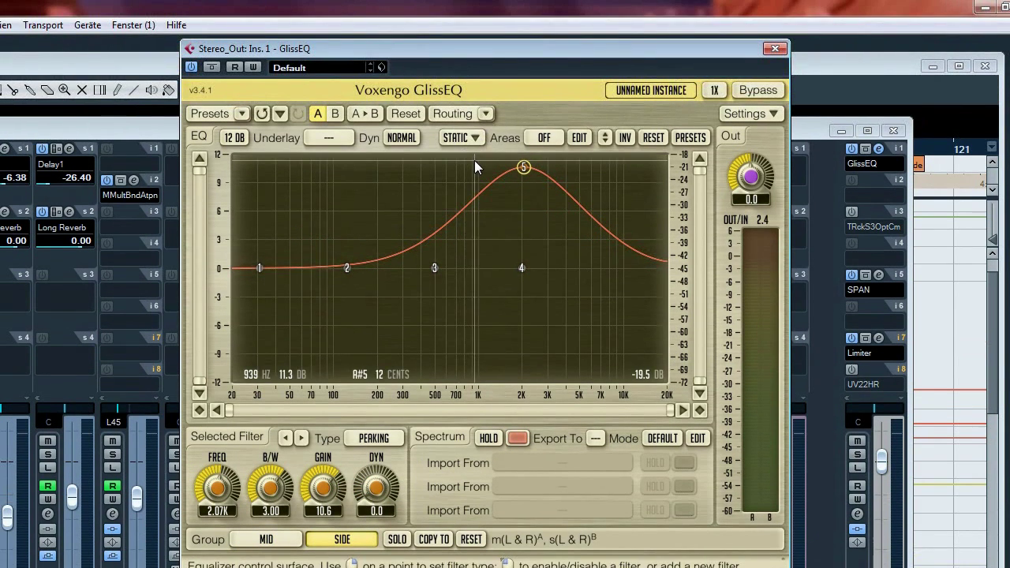
pyautogui.doubleClick(526, 171)
pyautogui.press('space')
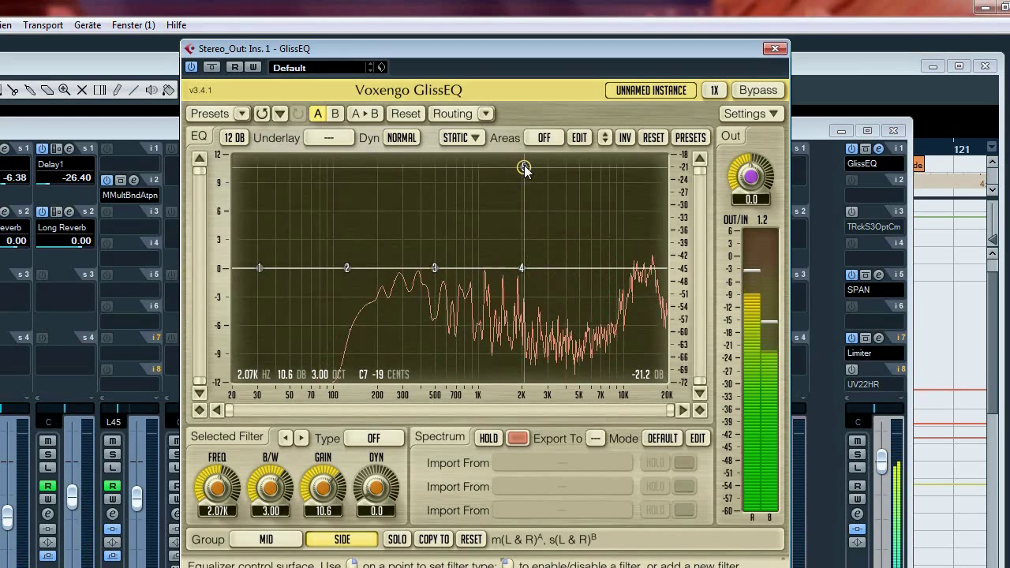
pyautogui.doubleClick(524, 169)
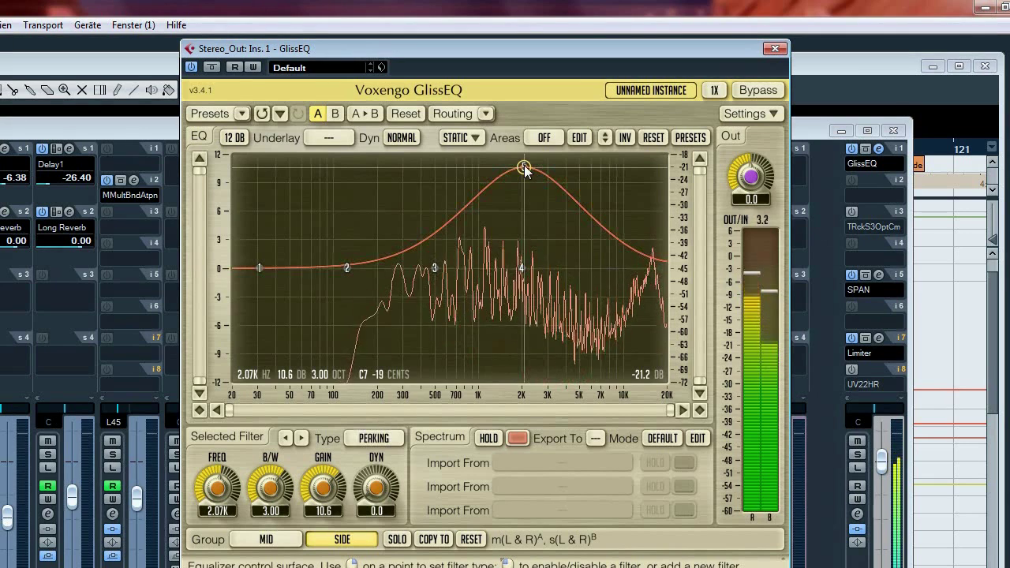
# Step: Shift the Side group's filter 5 to about 5.29 kHz and 11.4 dB gain, and raise its DYN value to 123.0
pyautogui.moveTo(525, 171)
pyautogui.mouseDown()
pyautogui.moveTo(584, 164)
pyautogui.moveTo(570, 168)
pyautogui.mouseUp()
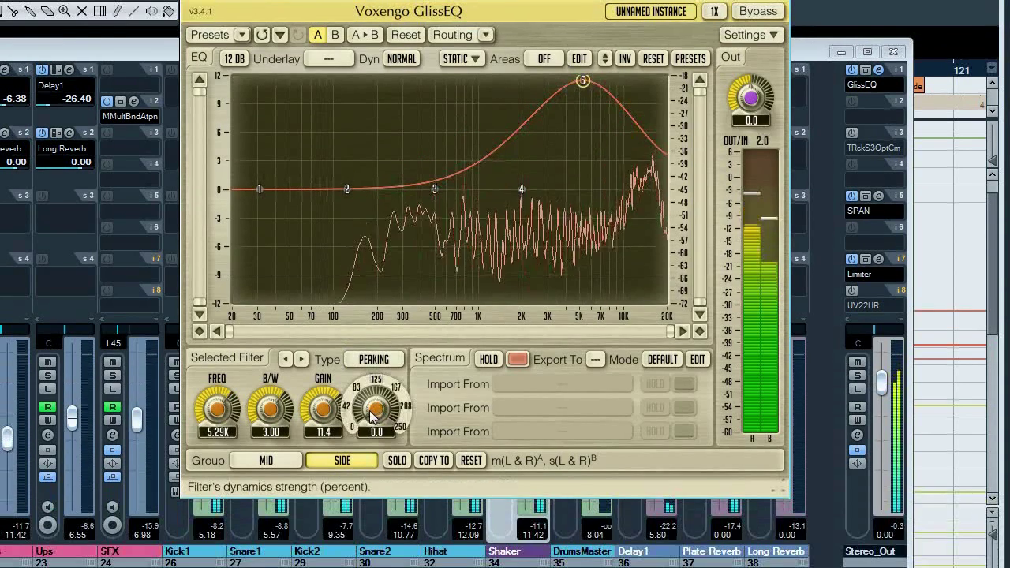
pyautogui.moveTo(376, 487); pyautogui.dragTo(374, 485)
pyautogui.moveTo(374, 407); pyautogui.dragTo(373, 417)
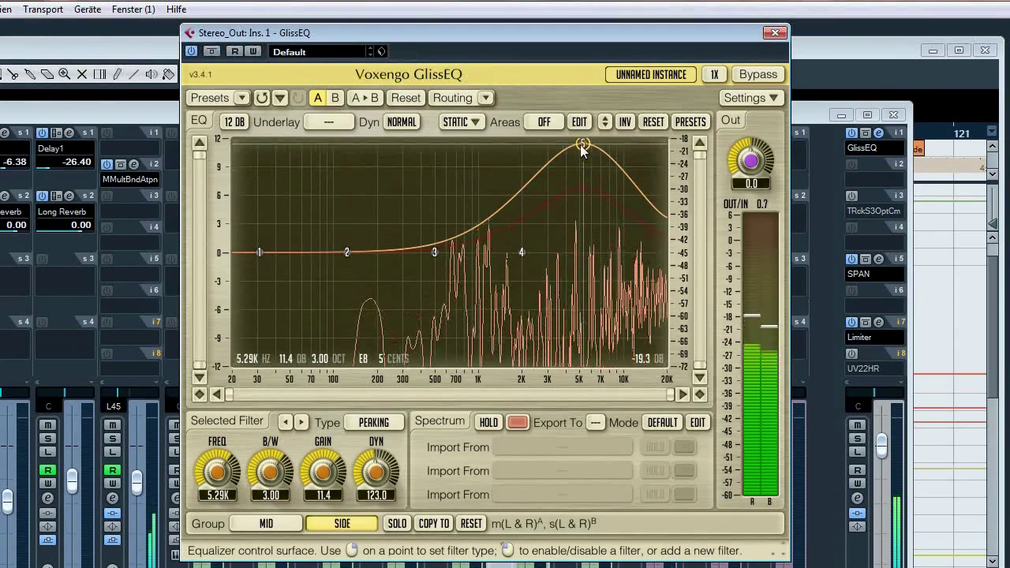
# Step: Compare the Side group with the dynamic filter 5 off and on again, and stop playback
pyautogui.click(582, 145)
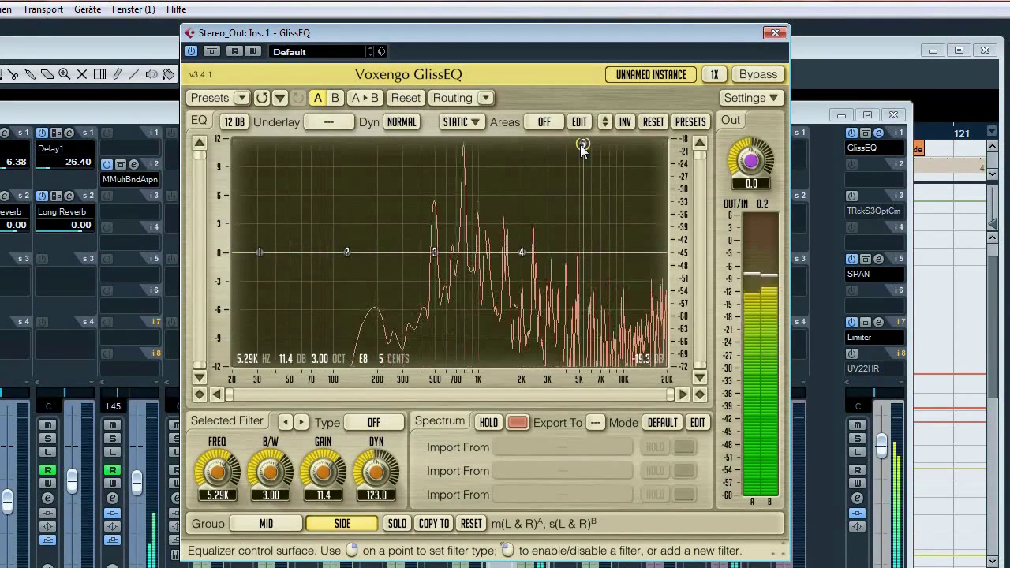
pyautogui.click(583, 145)
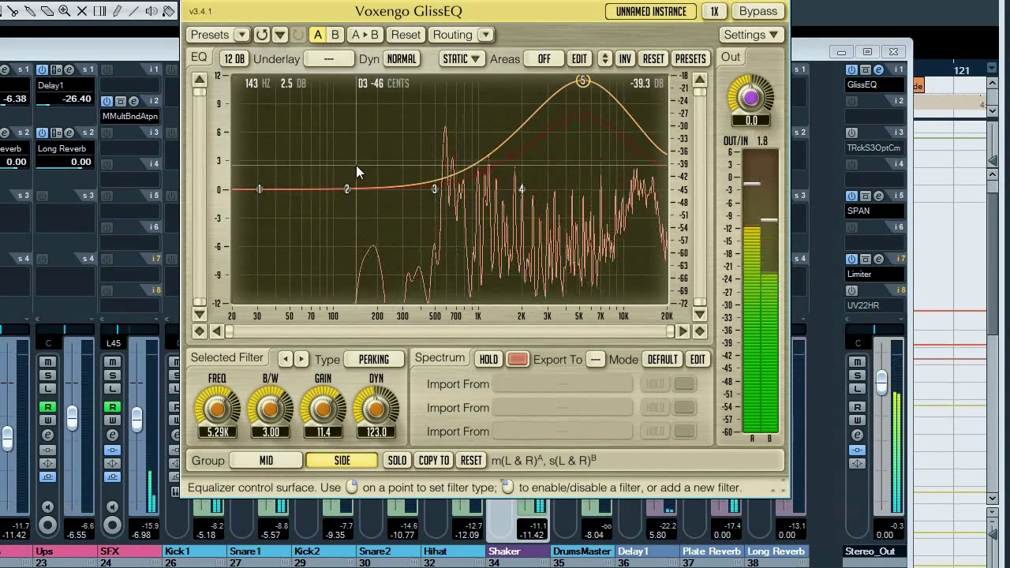
pyautogui.press('space')
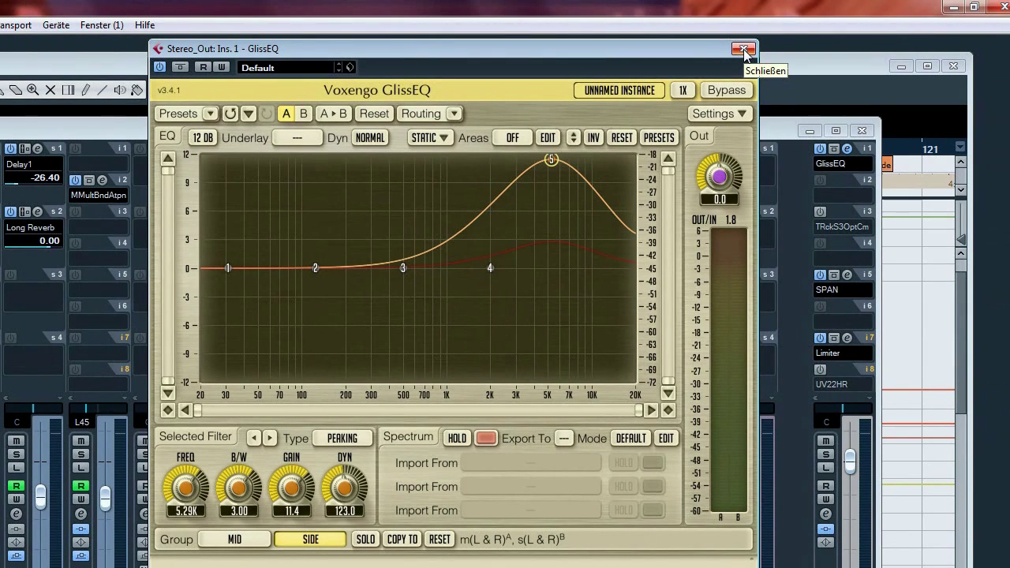
# Step: Close the GlissEQ editor and remove GlissEQ from insert 1 of the Stereo_Out channel
pyautogui.click(742, 49)
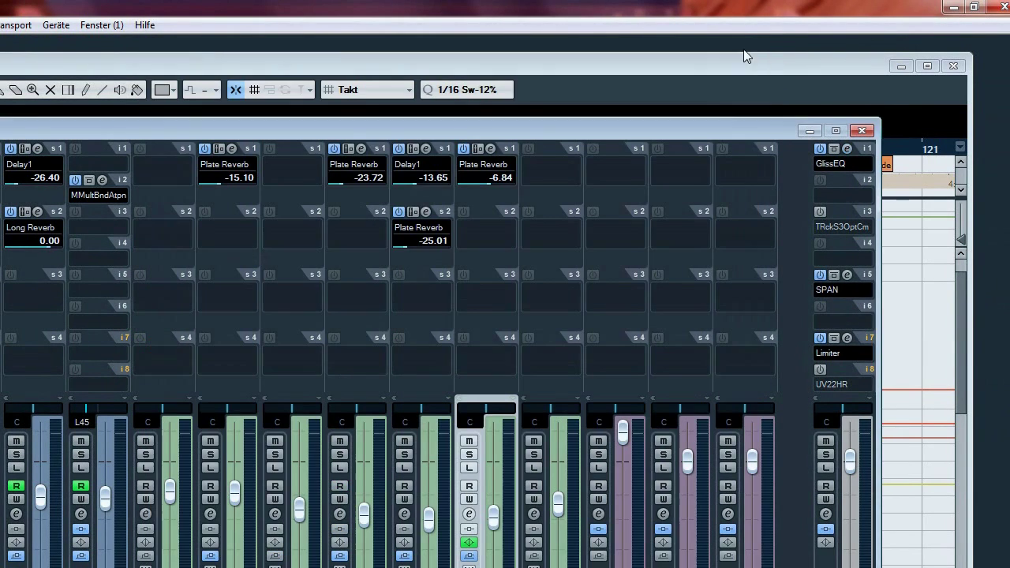
pyautogui.click(831, 163)
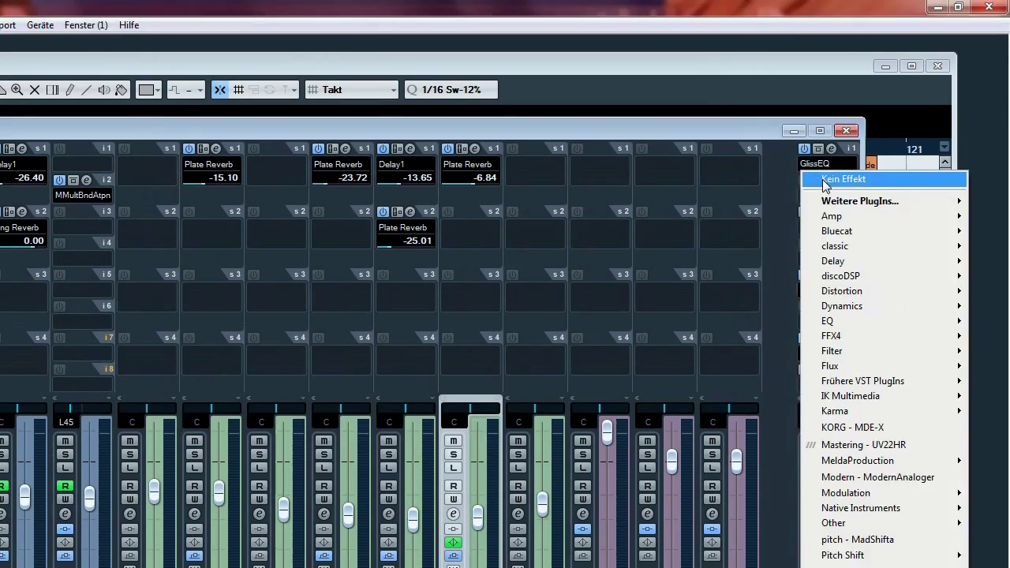
pyautogui.click(830, 179)
# Step: Show the insert slots of the mixer channels and load Voxengo GlissEQ into insert 2 of the Synthbass channel
pyautogui.click(316, 423)
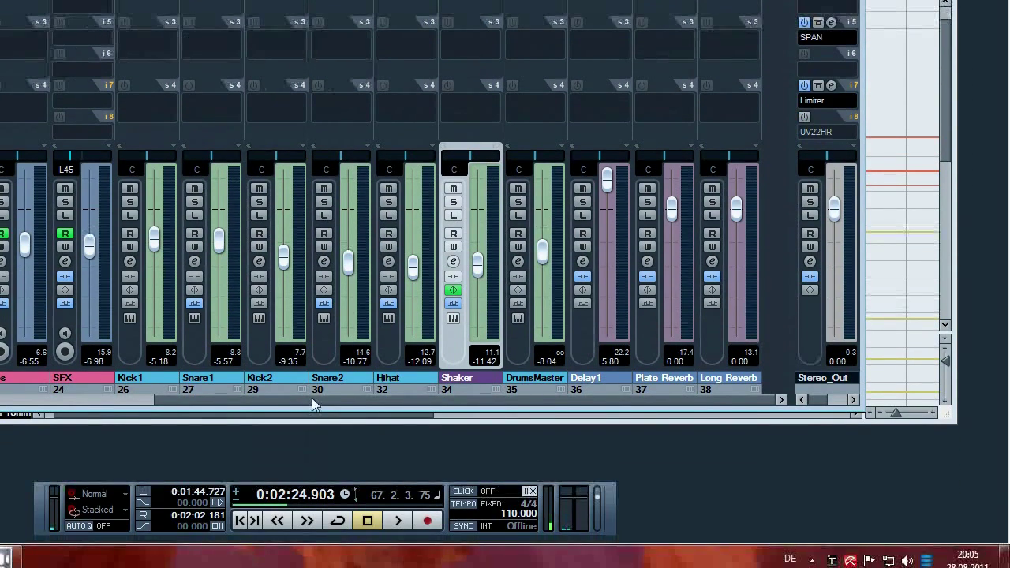
pyautogui.moveTo(312, 398); pyautogui.dragTo(45, 368)
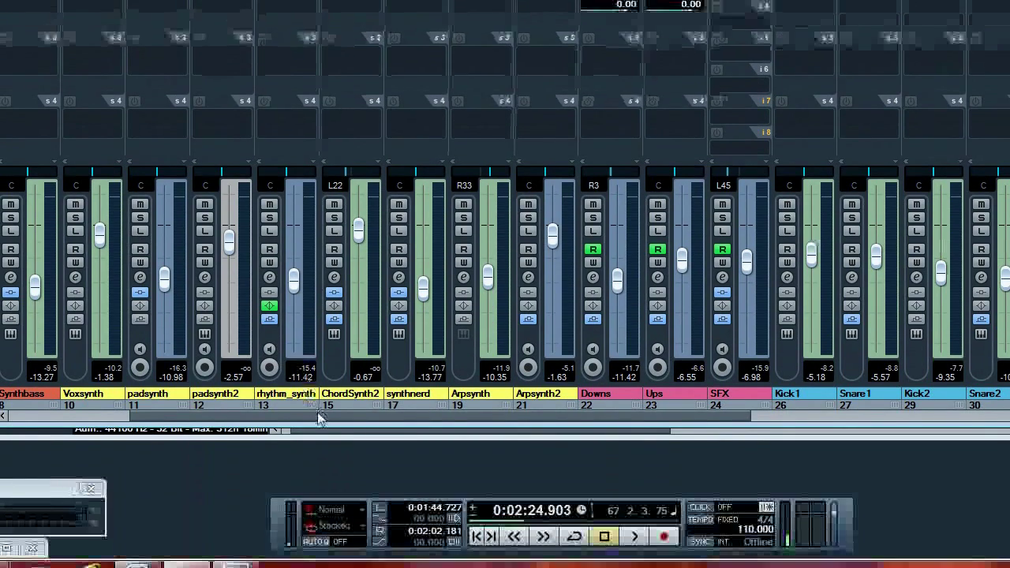
pyautogui.moveTo(299, 463); pyautogui.dragTo(163, 465)
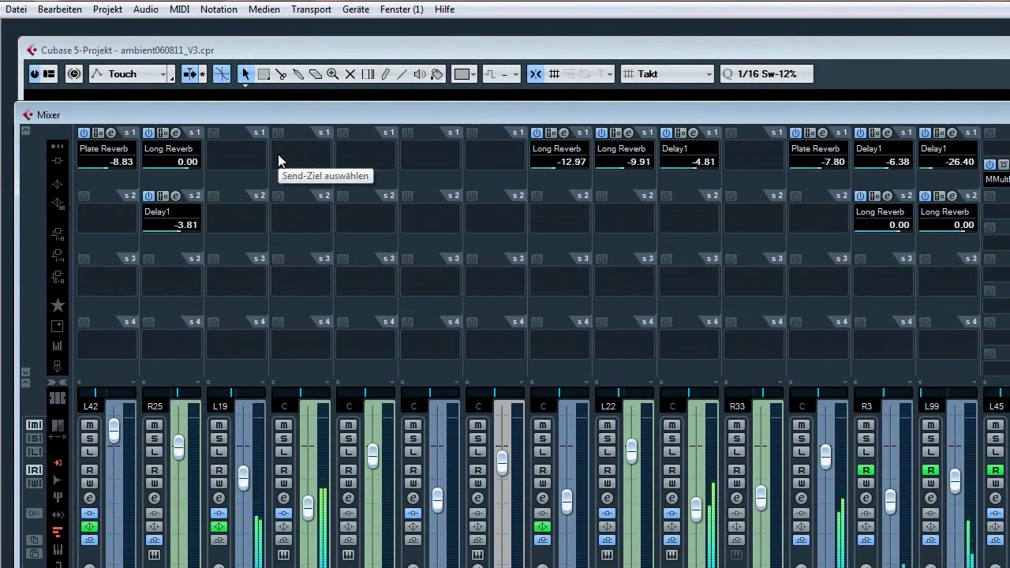
pyautogui.click(55, 163)
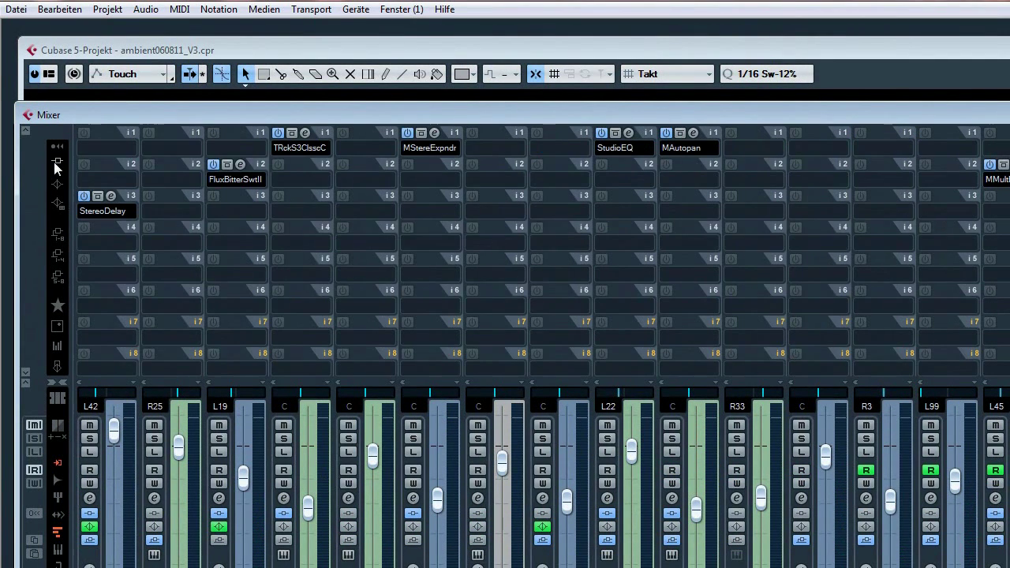
pyautogui.click(302, 183)
pyautogui.moveTo(333, 219)
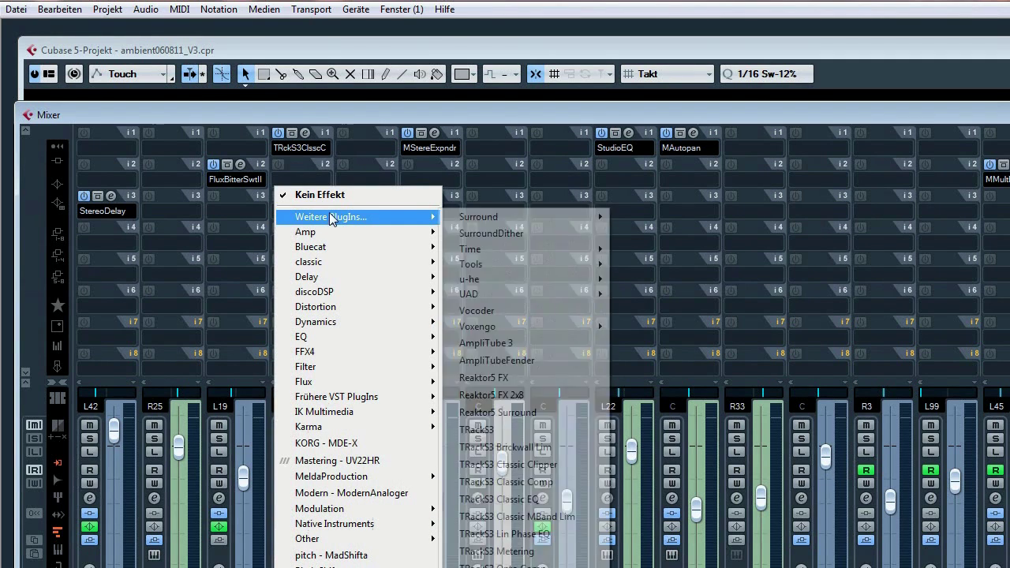
pyautogui.moveTo(495, 323)
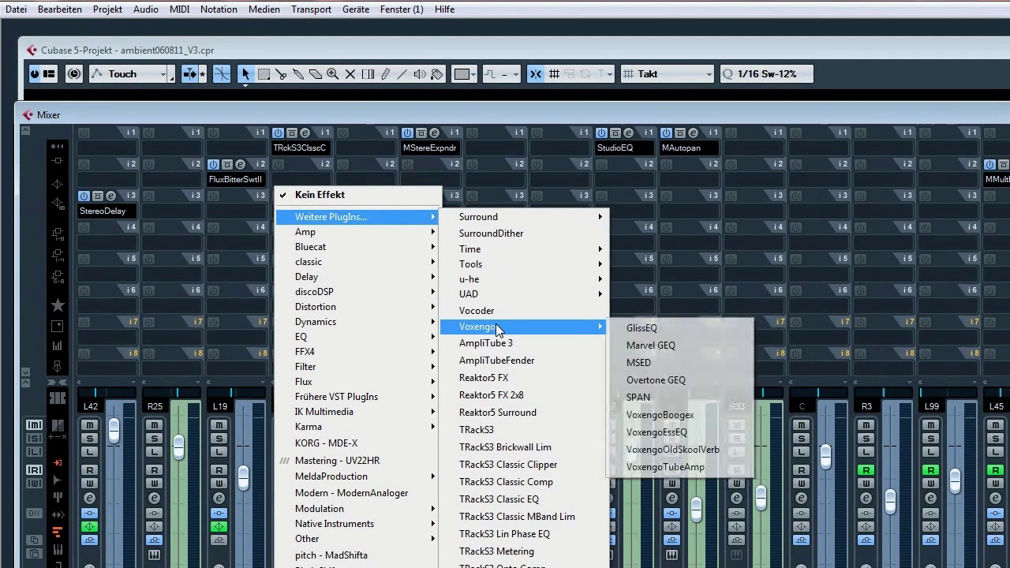
pyautogui.click(660, 326)
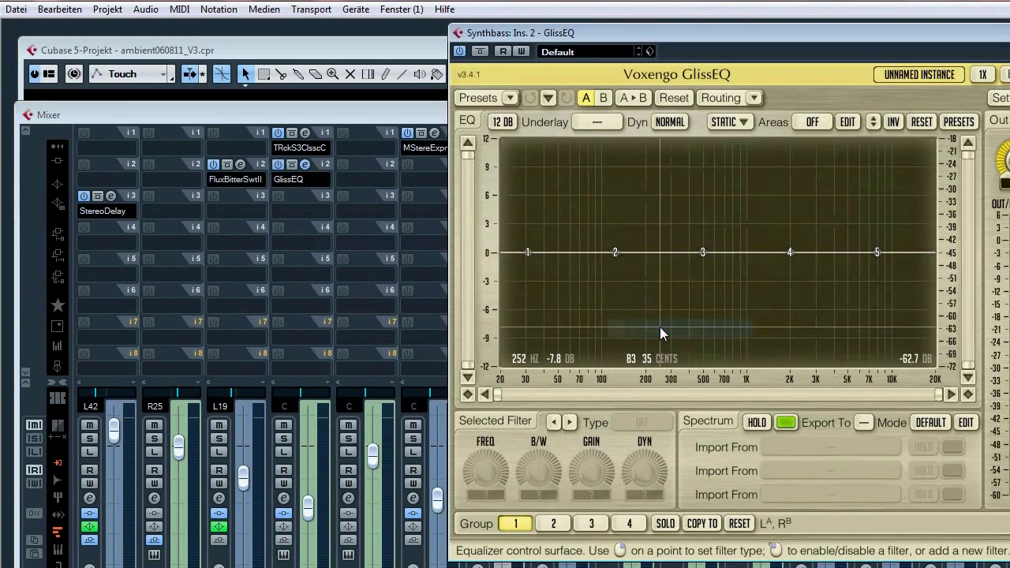
pyautogui.moveTo(657, 45); pyautogui.dragTo(472, 161)
# Step: Name the Synthbass channel's GlissEQ instance SYNTH BASS and close its editor
pyautogui.click(730, 209)
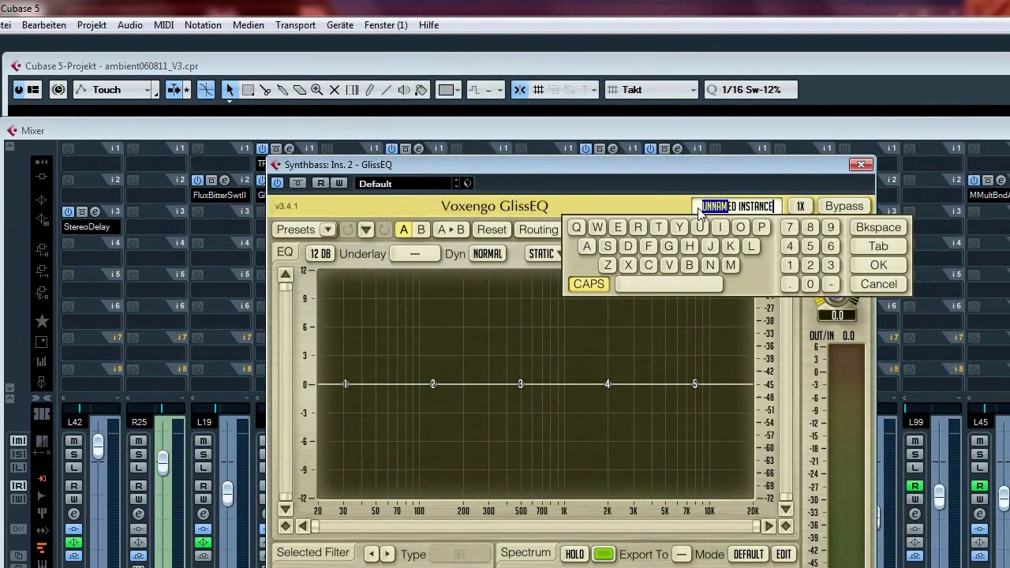
pyautogui.moveTo(712, 209); pyautogui.dragTo(773, 208)
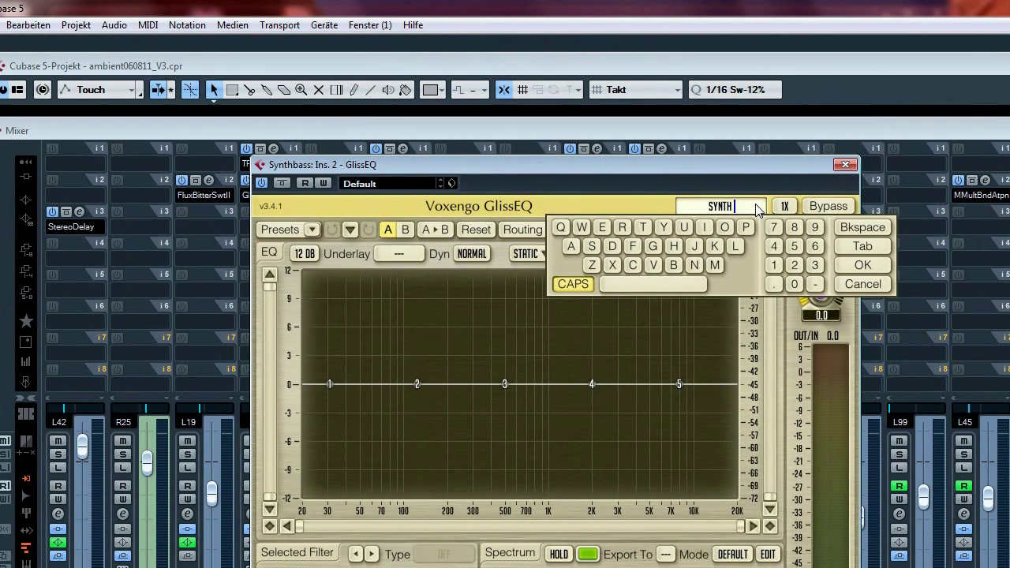
pyautogui.write('SYNTH BASS')
pyautogui.press('Return')
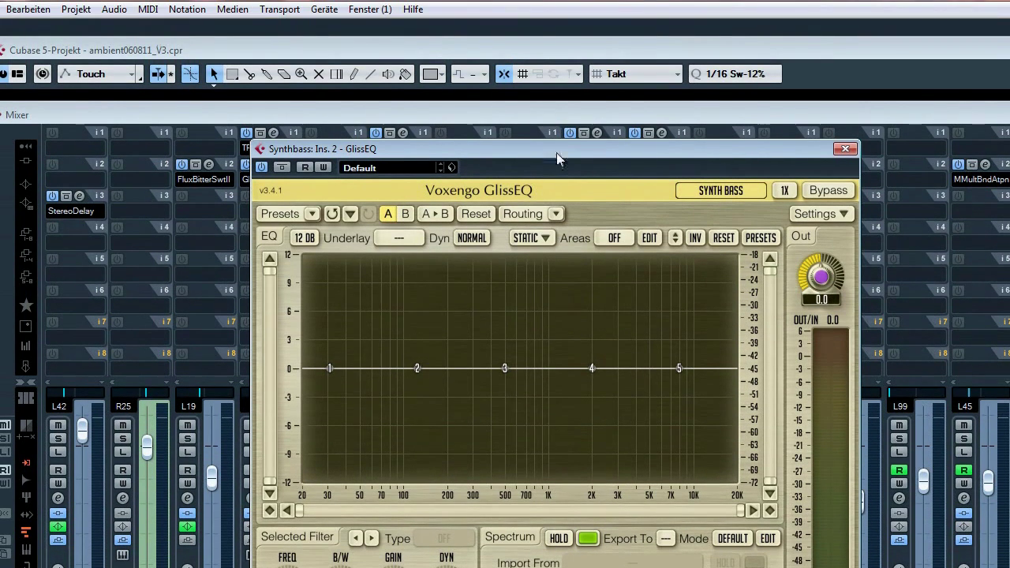
pyautogui.moveTo(556, 11); pyautogui.dragTo(688, 19)
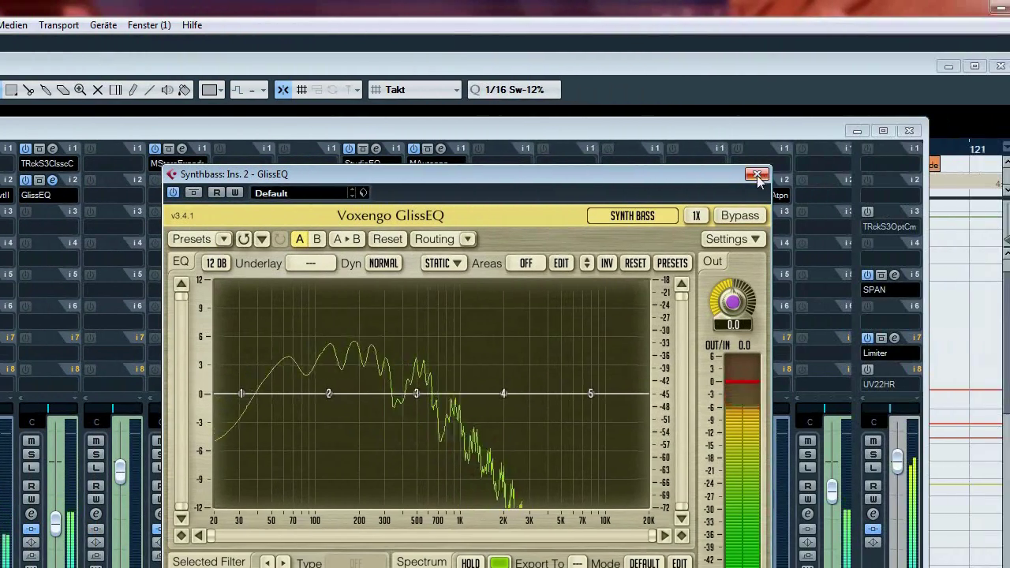
pyautogui.click(961, 173)
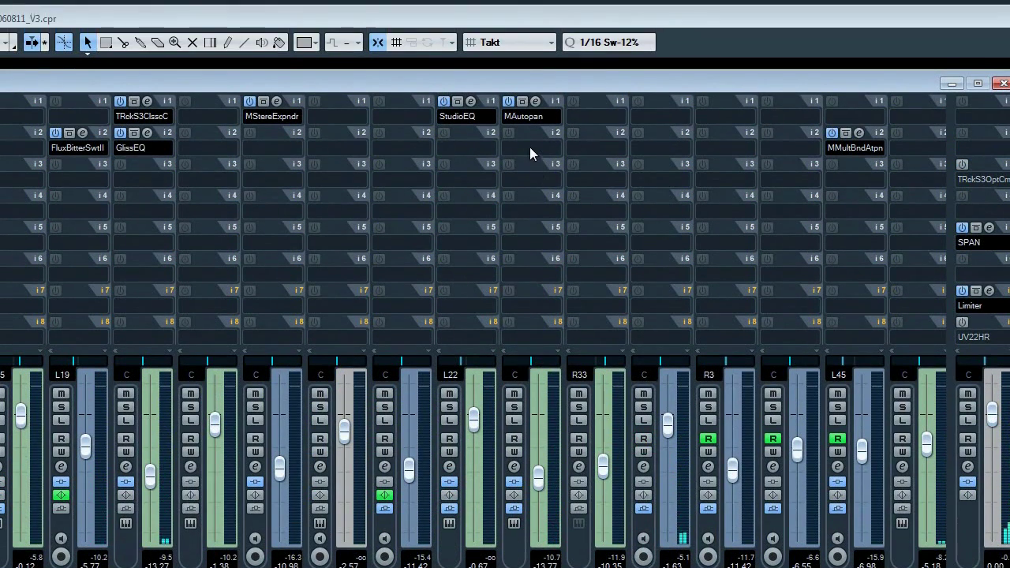
# Step: Load Voxengo GlissEQ into insert 2 of the synthnerd channel and name the instance SYNTH NERD
pyautogui.click(529, 147)
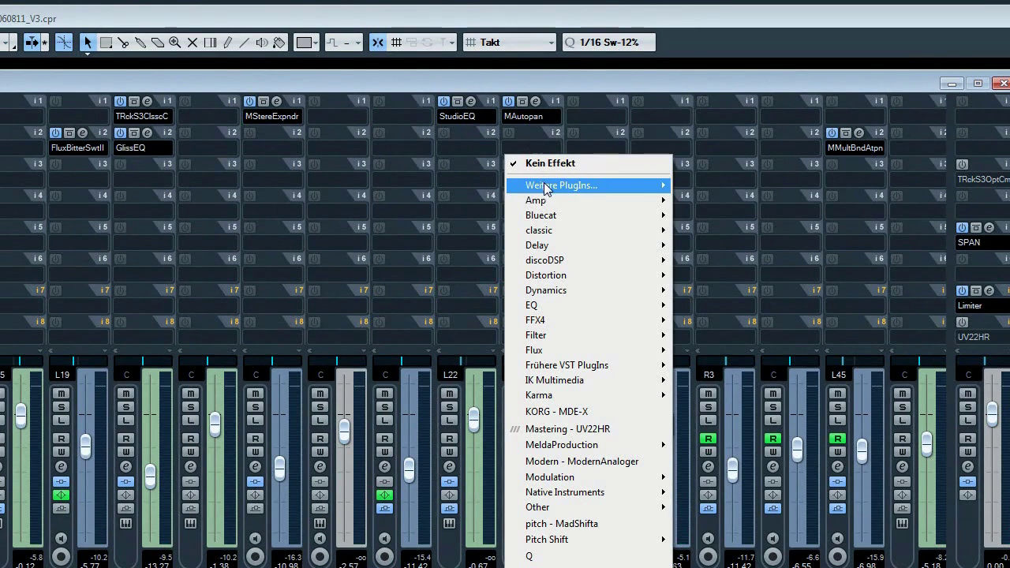
pyautogui.moveTo(667, 187)
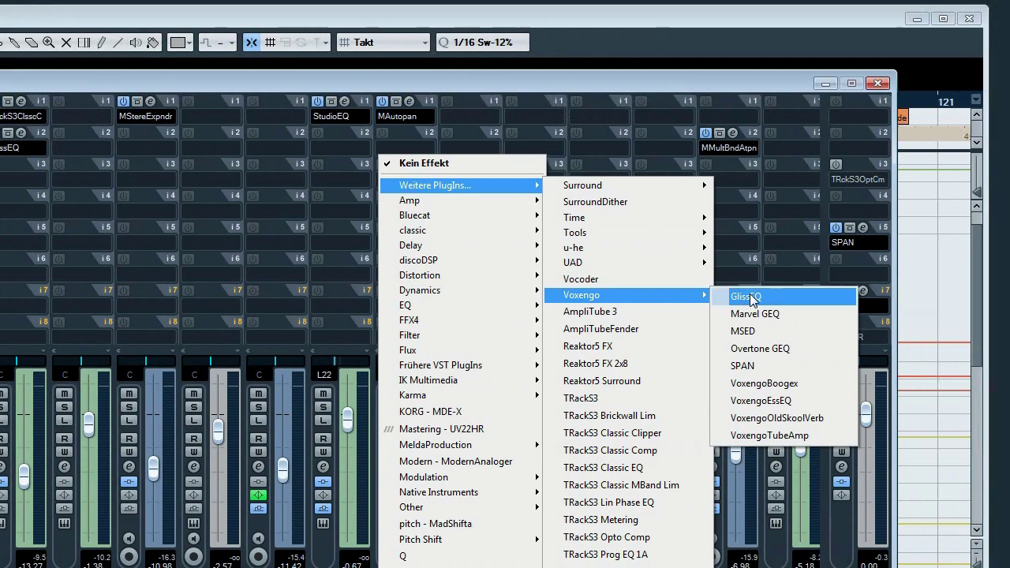
pyautogui.click(749, 296)
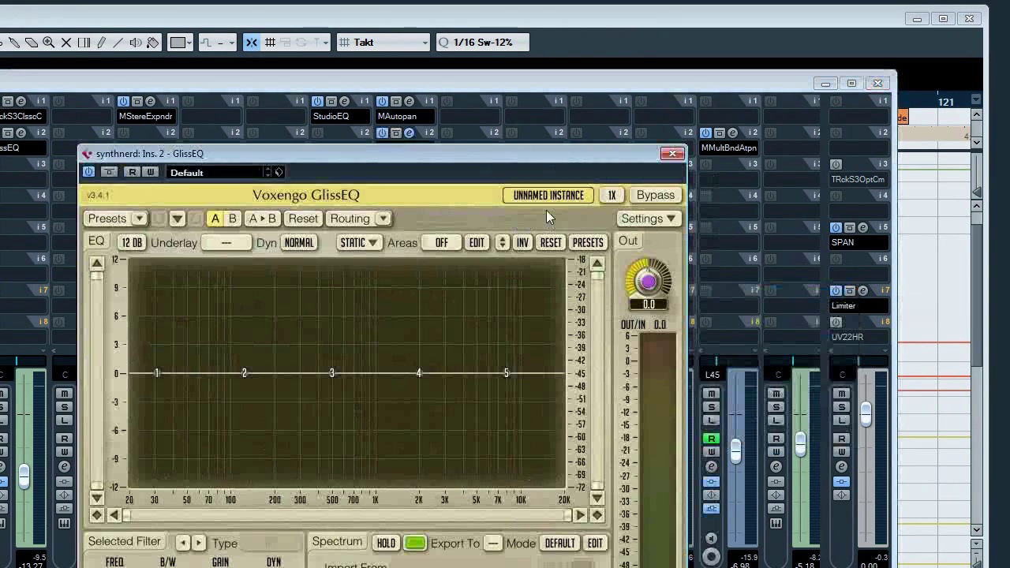
pyautogui.click(539, 195)
pyautogui.click(537, 195)
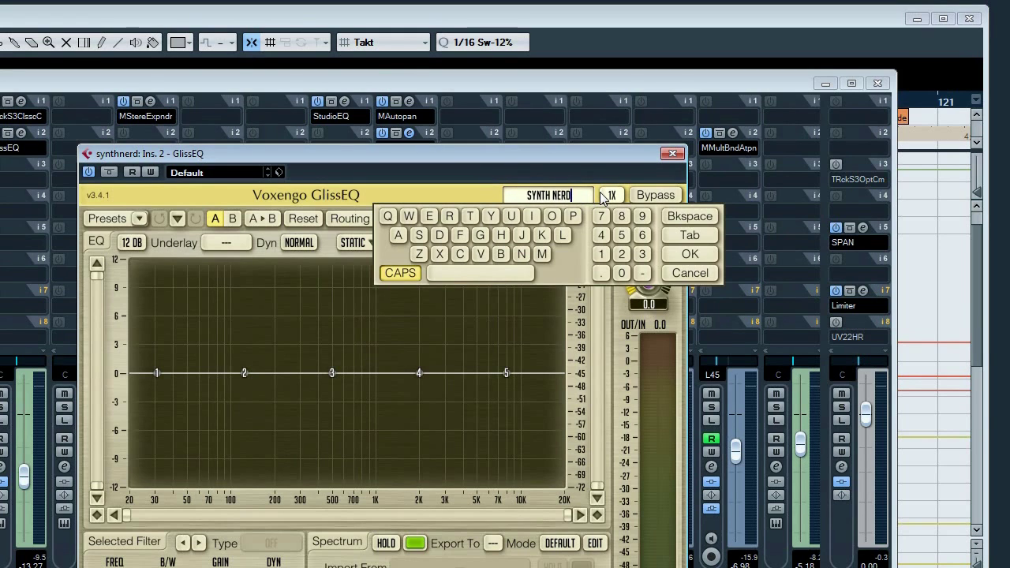
pyautogui.press('Return')
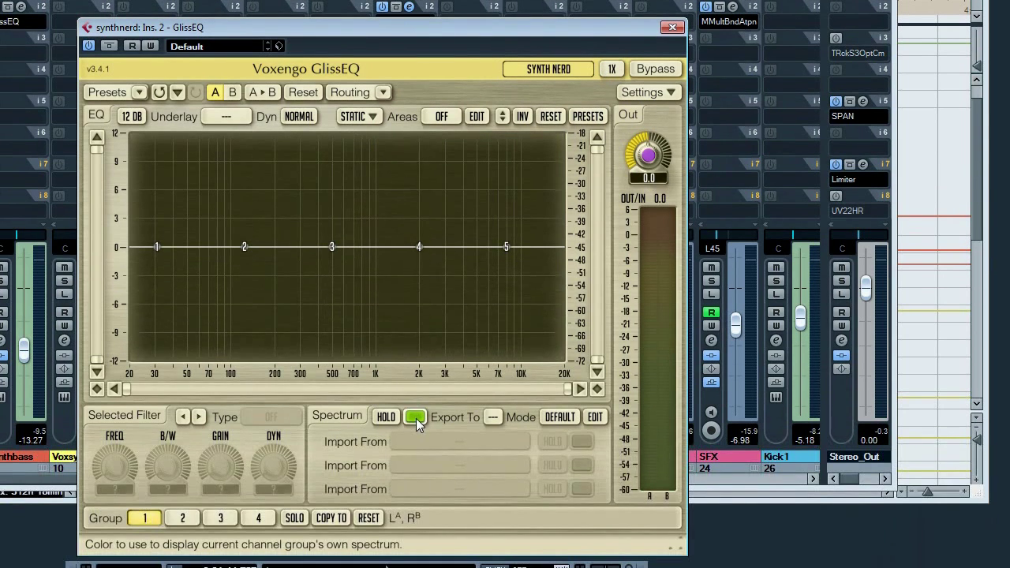
# Step: Set the SYNTH NERD instance's spectrum color to red and export its spectrum to slot 2, closing the editor
pyautogui.click(415, 543)
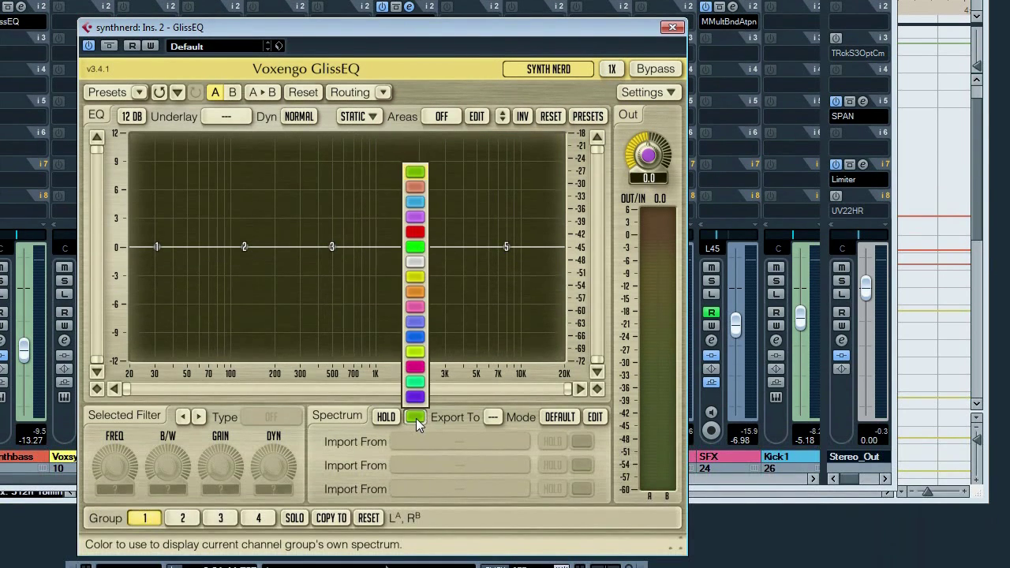
pyautogui.click(416, 233)
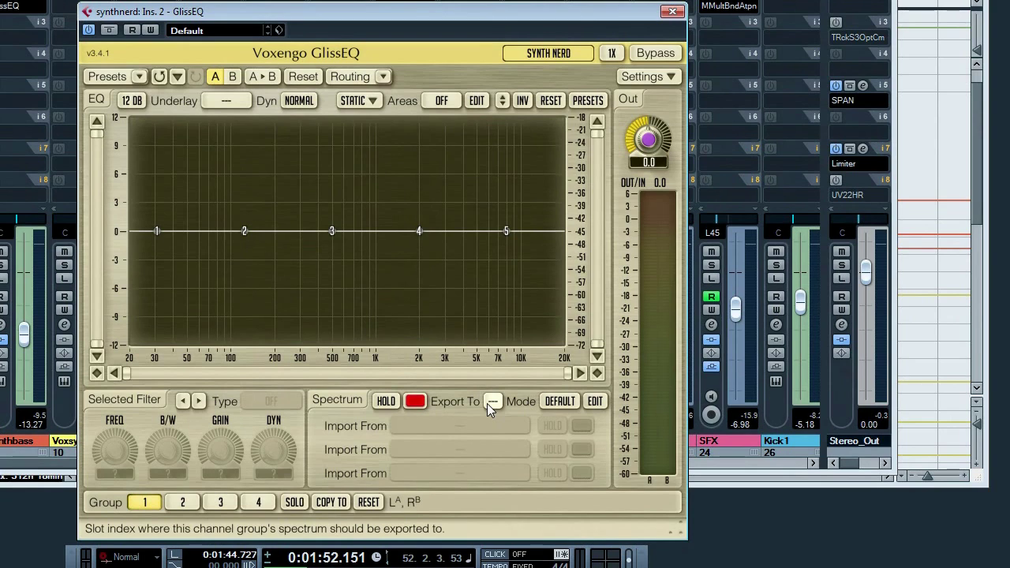
pyautogui.click(491, 403)
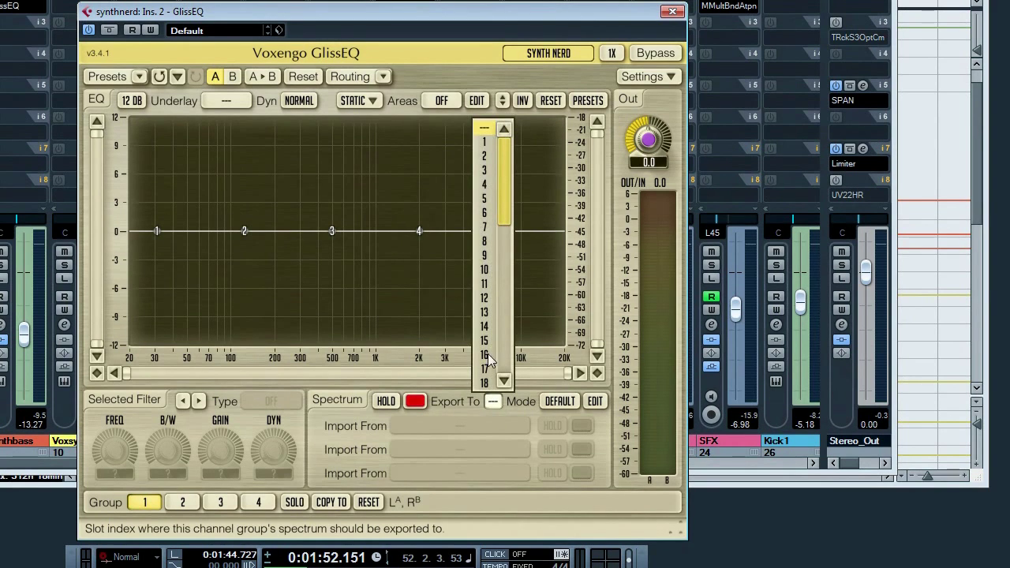
pyautogui.click(486, 157)
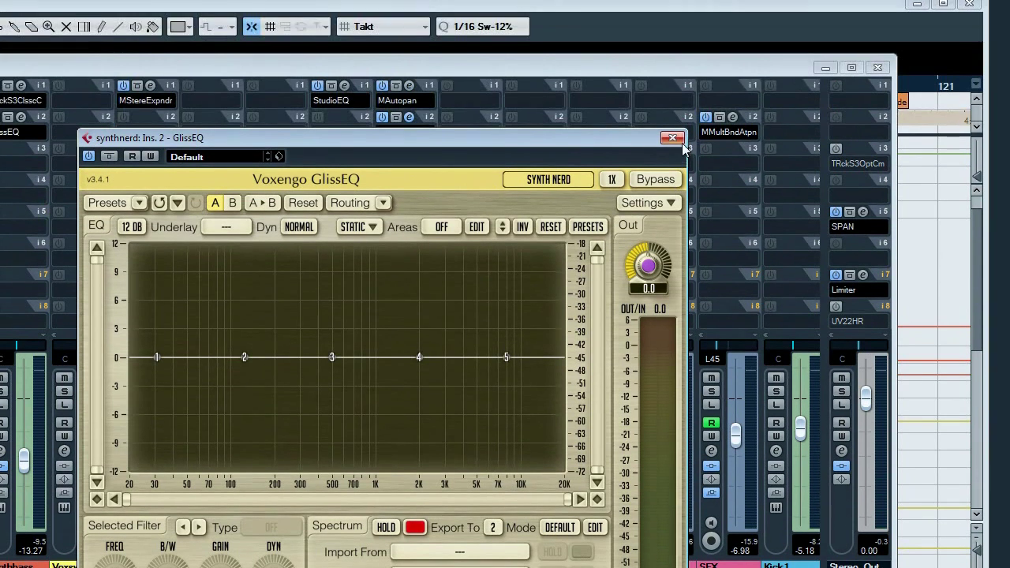
pyautogui.click(675, 140)
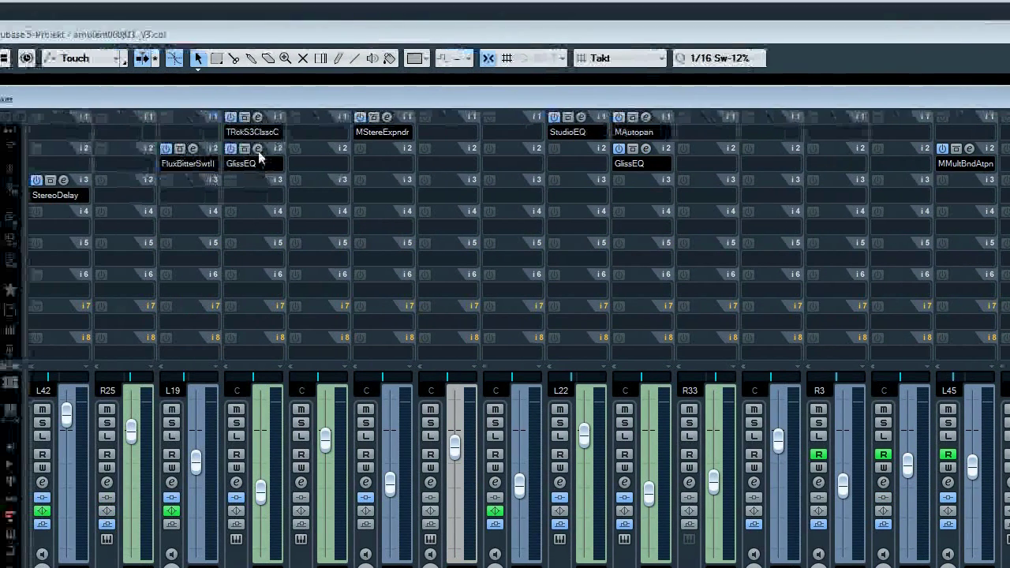
# Step: Reopen GlissEQ on the Synthbass channel and export its spectrum to slot 1
pyautogui.click(258, 150)
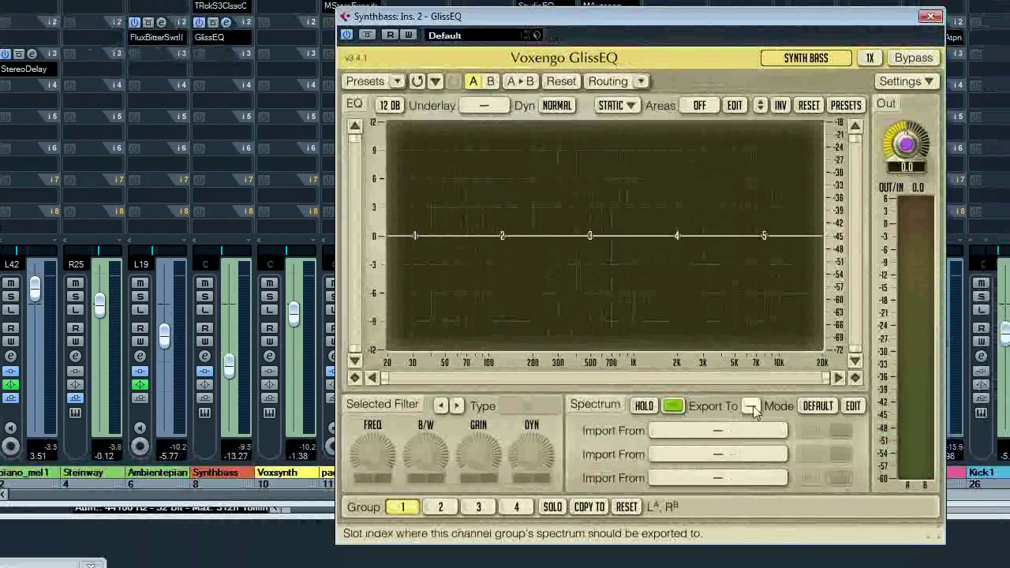
pyautogui.click(784, 530)
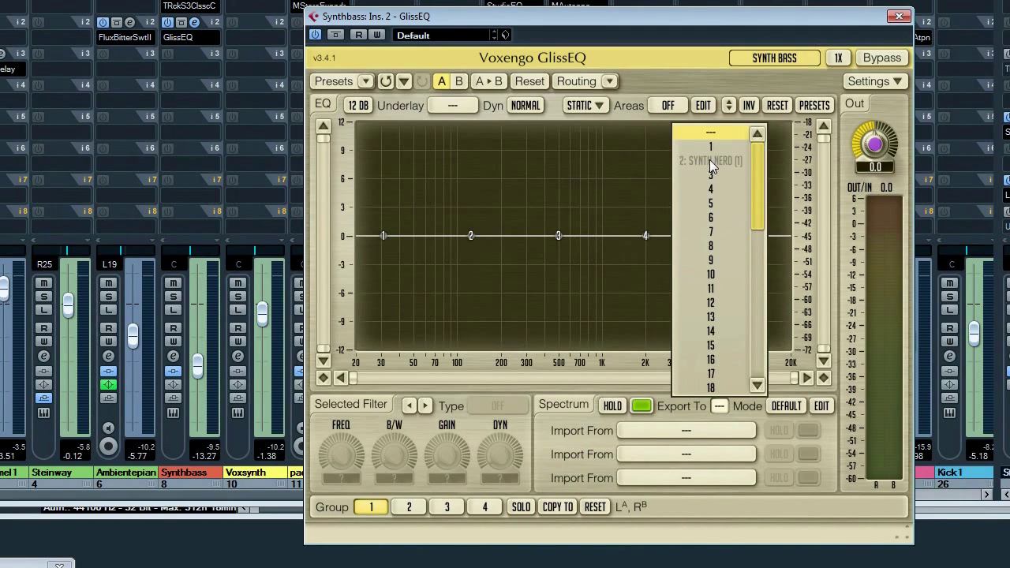
pyautogui.click(715, 149)
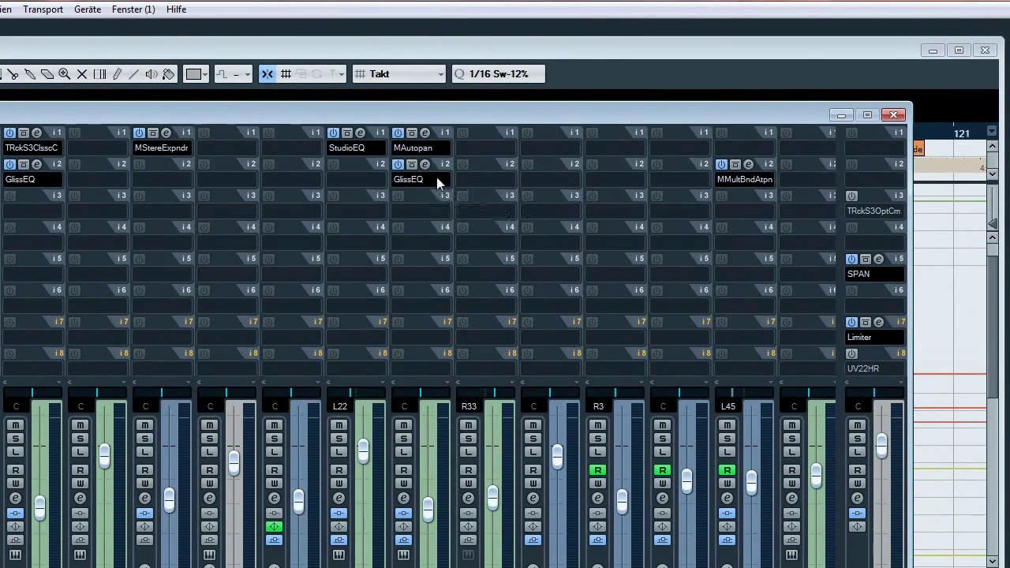
# Step: Import the SYNTH BASS spectrum from slot 1 into the synthnerd channel's GlissEQ and play the project to compare both spectra
pyautogui.click(424, 164)
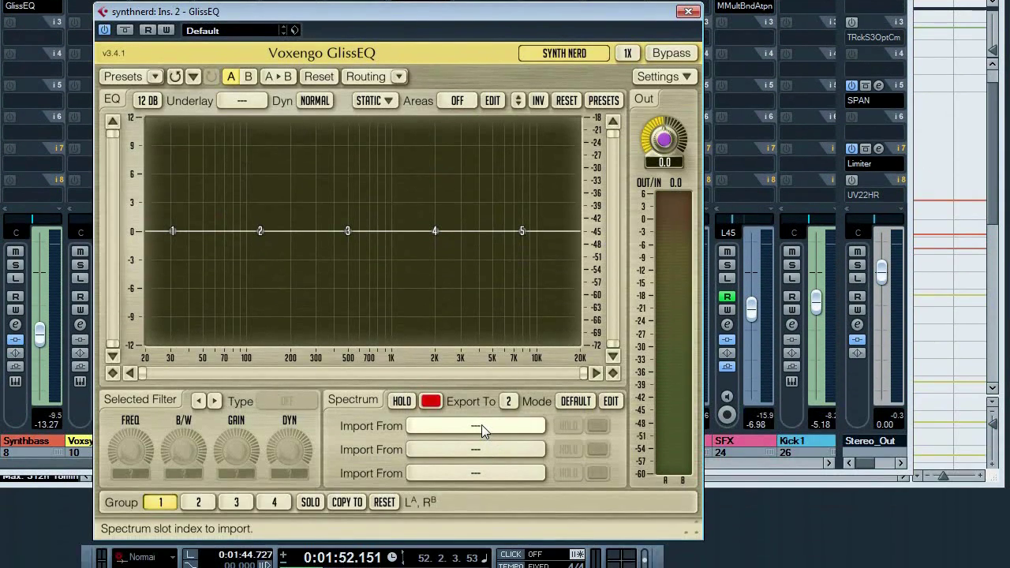
pyautogui.click(481, 426)
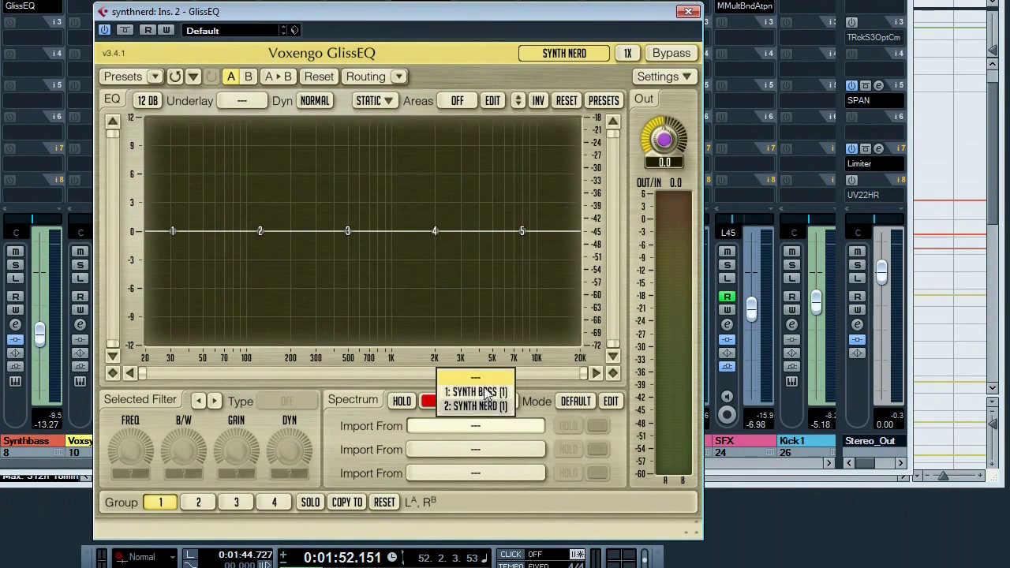
pyautogui.click(476, 392)
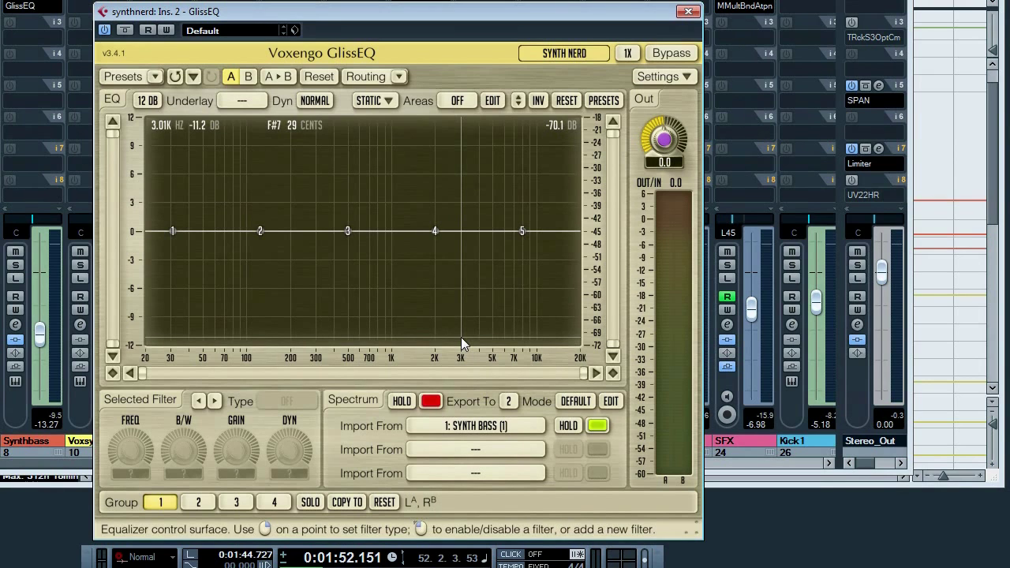
pyautogui.press('space')
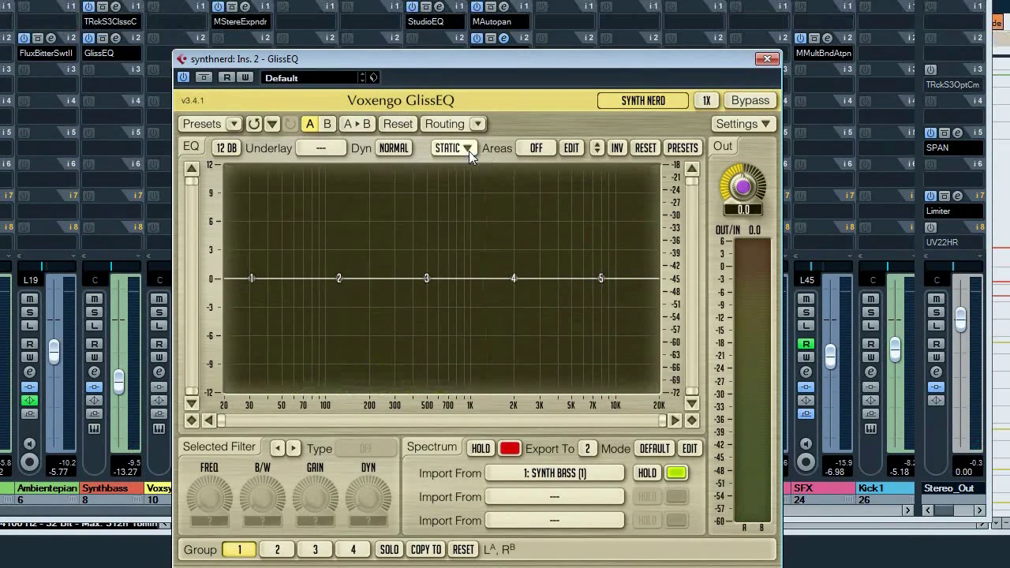
pyautogui.click(468, 150)
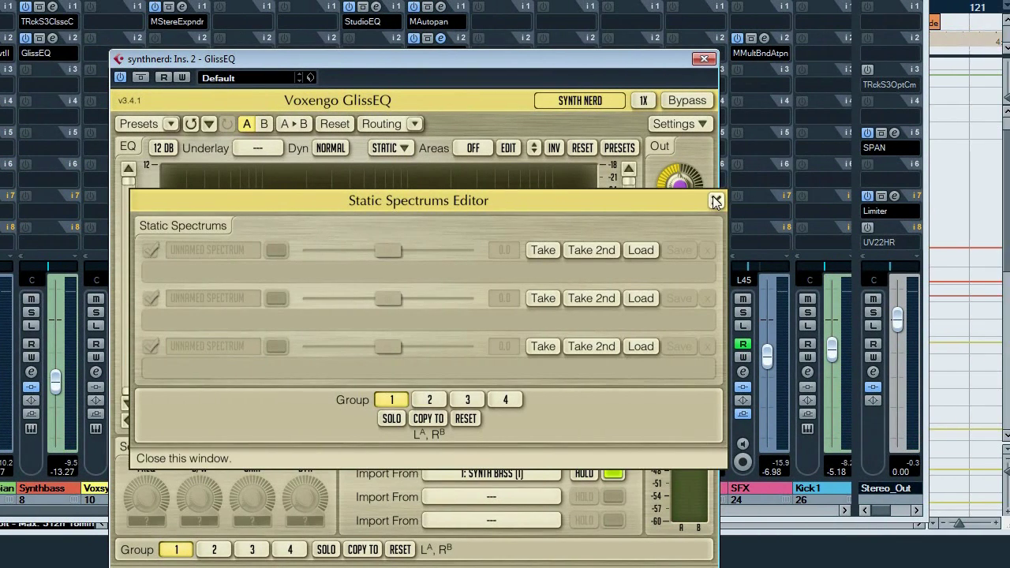
pyautogui.click(778, 200)
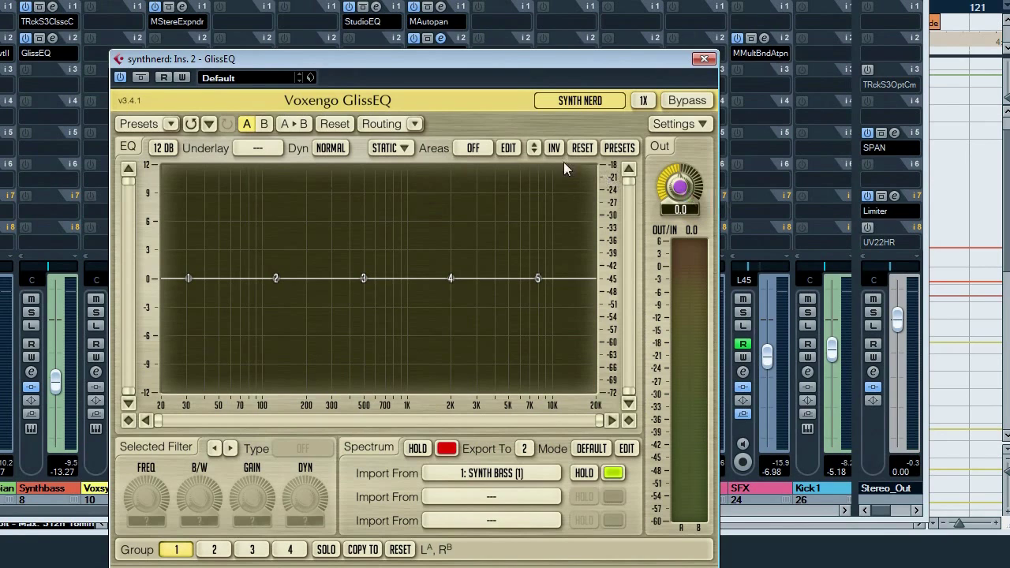
pyautogui.click(505, 149)
pyautogui.click(586, 177)
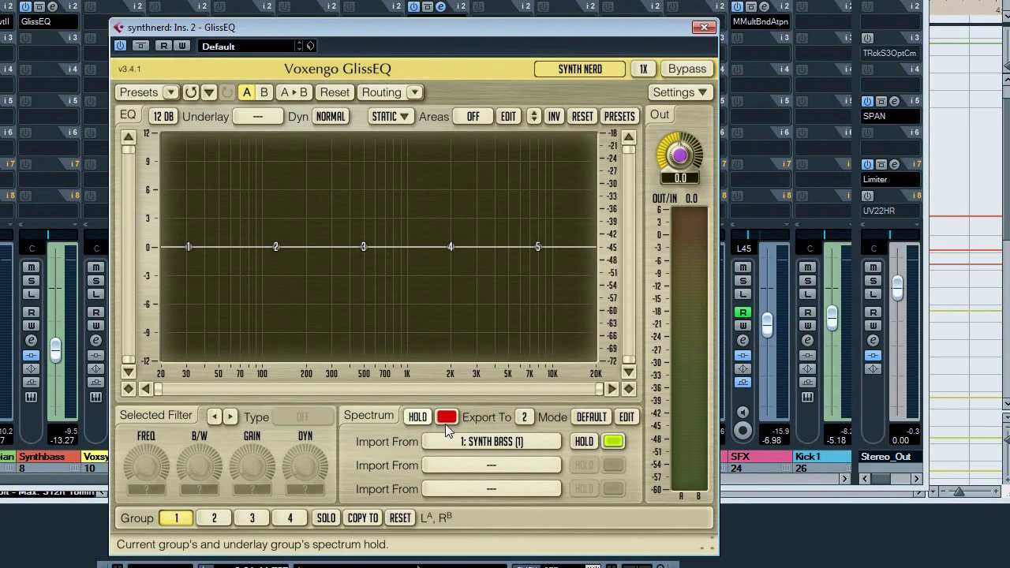
# Step: Enable the filled display in the SYNTH NERD instance's spectrum mode settings and close the editor
pyautogui.click(625, 416)
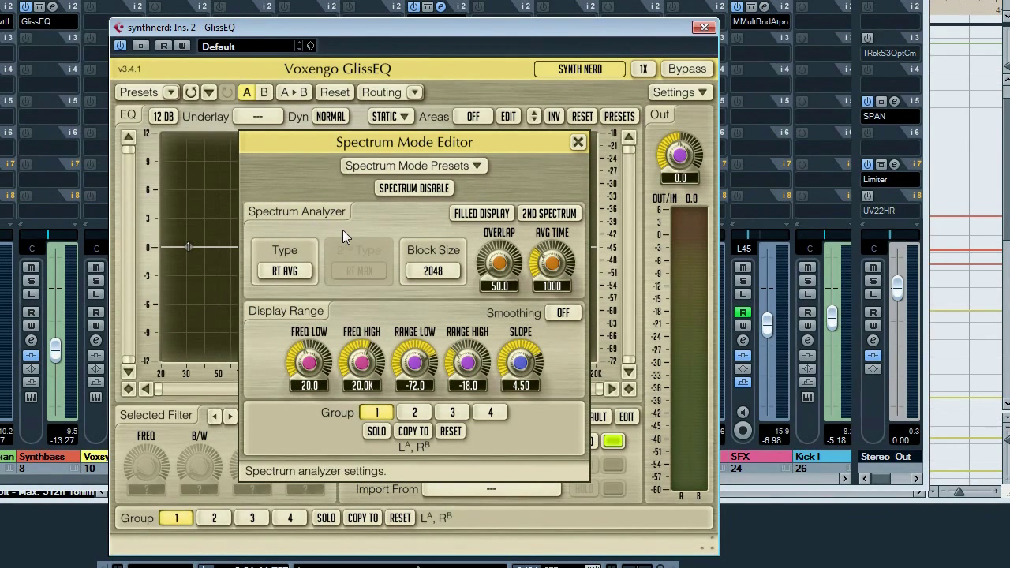
pyautogui.click(477, 214)
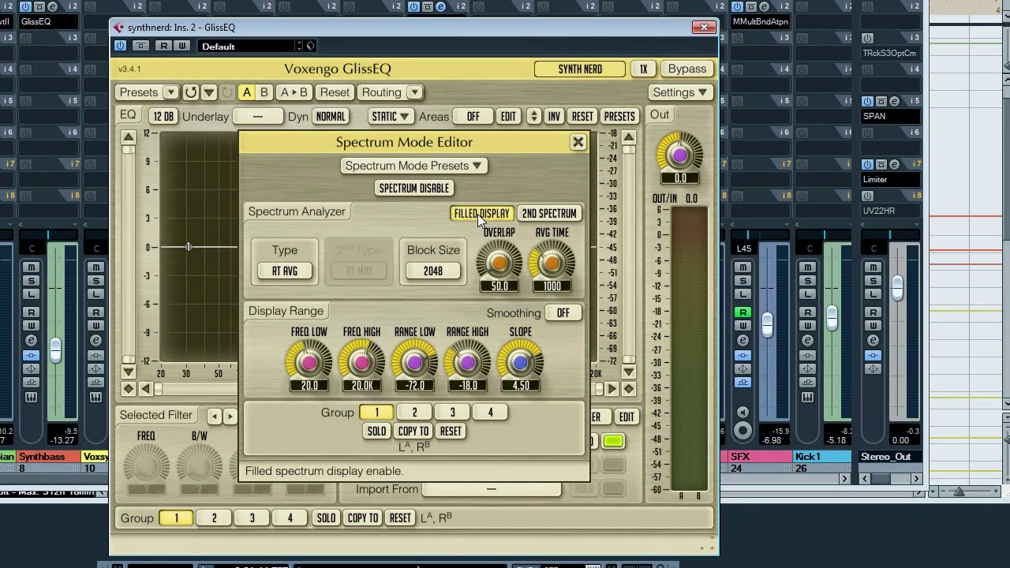
pyautogui.click(578, 142)
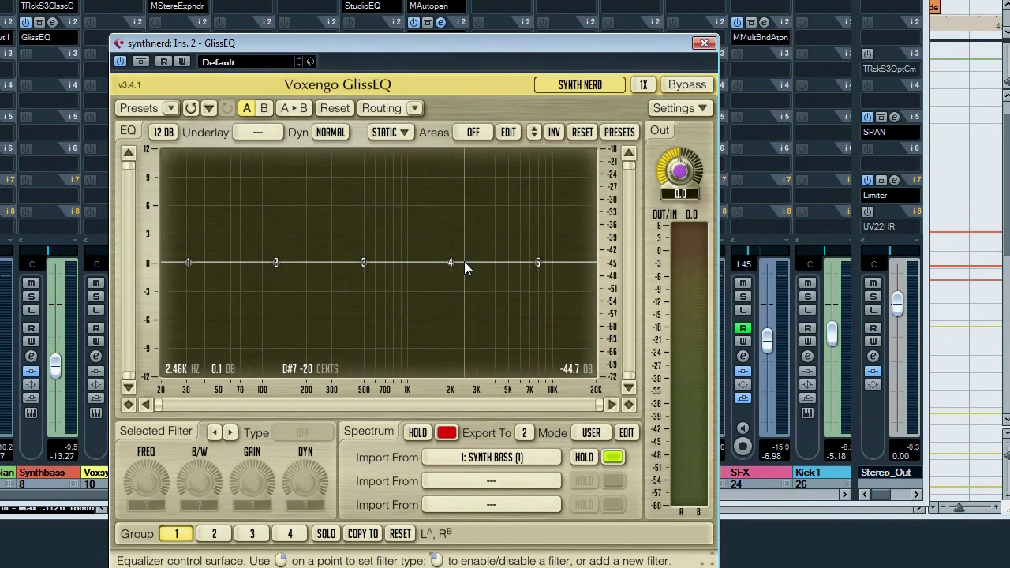
# Step: Play the project, enable spectrum hold for the SYNTH NERD instance's own spectrum during playback, and stop playback
pyautogui.press('space')
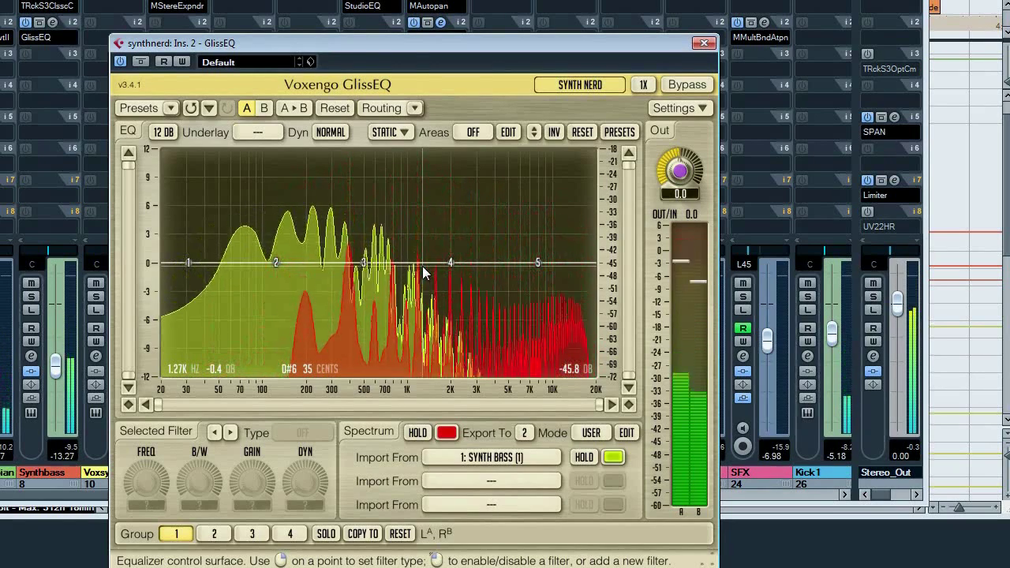
pyautogui.click(417, 432)
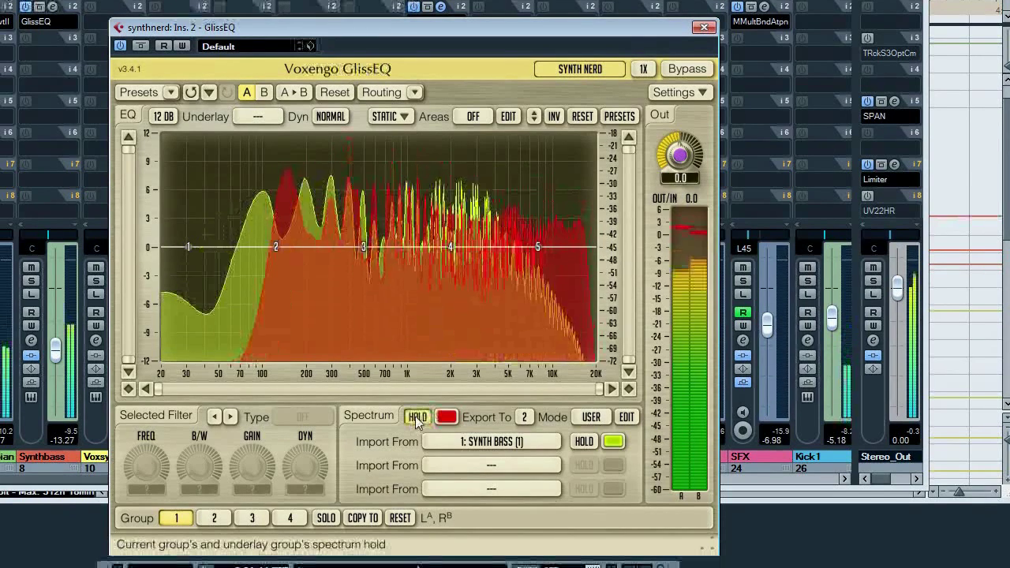
pyautogui.press('space')
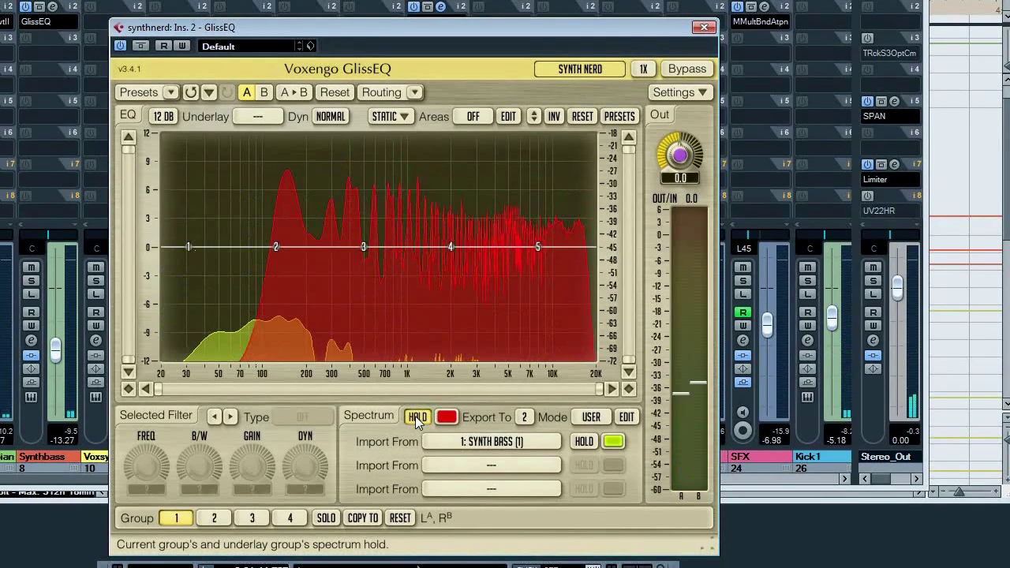